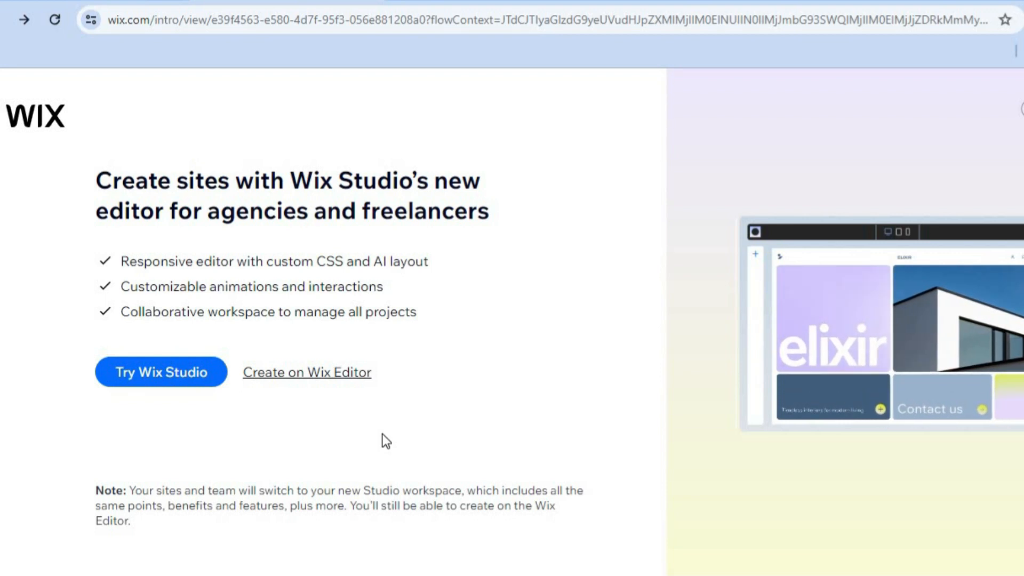
Start a new site on the Wix Editor without AI and choose Consultant as the website type.
click(344, 382)
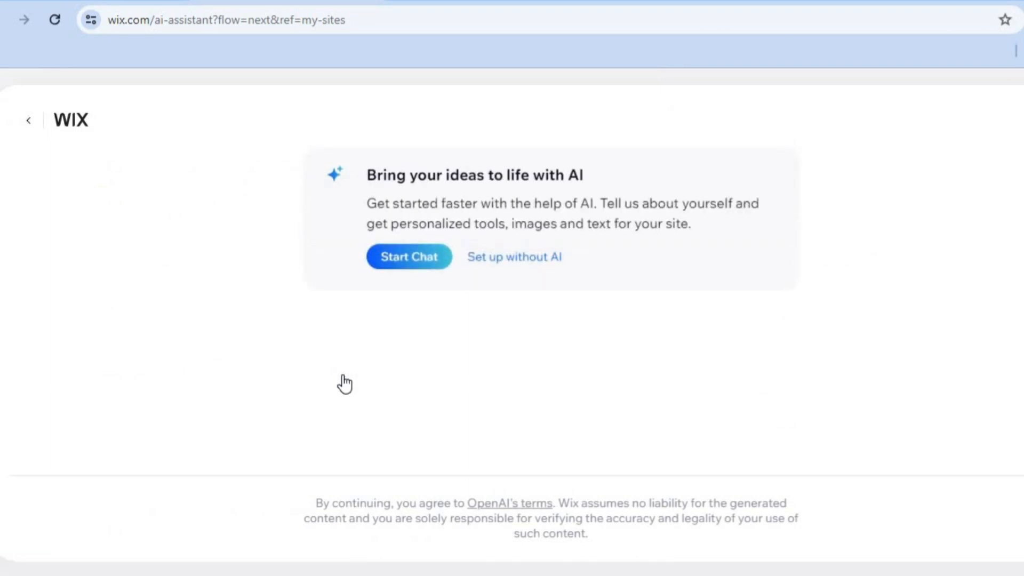
click(515, 264)
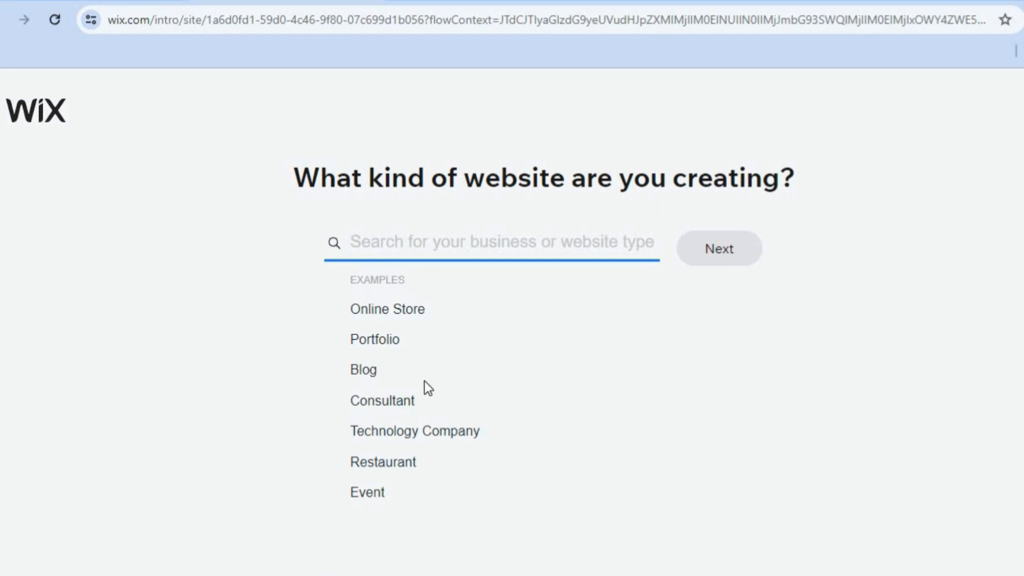
click(401, 403)
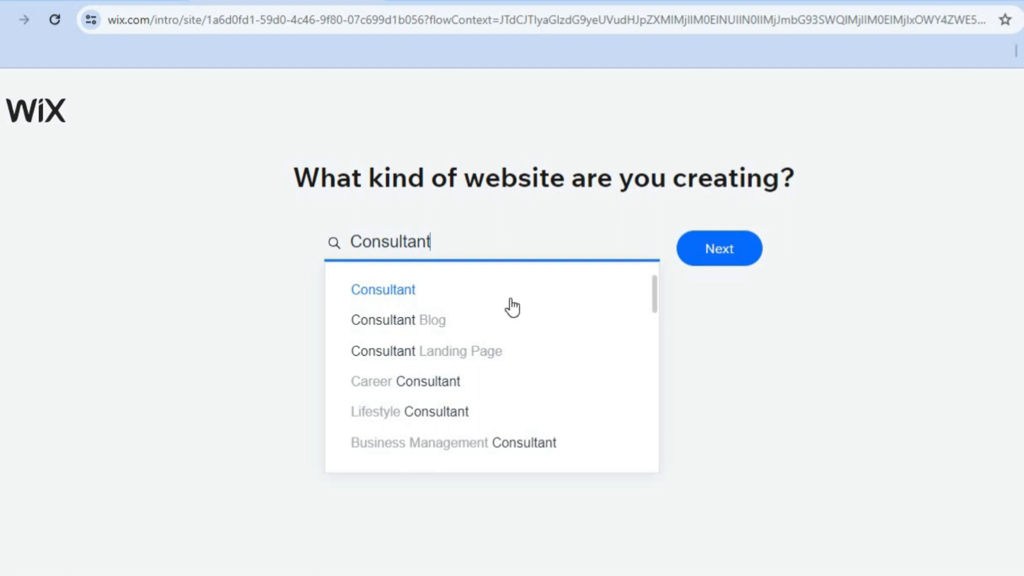
click(746, 248)
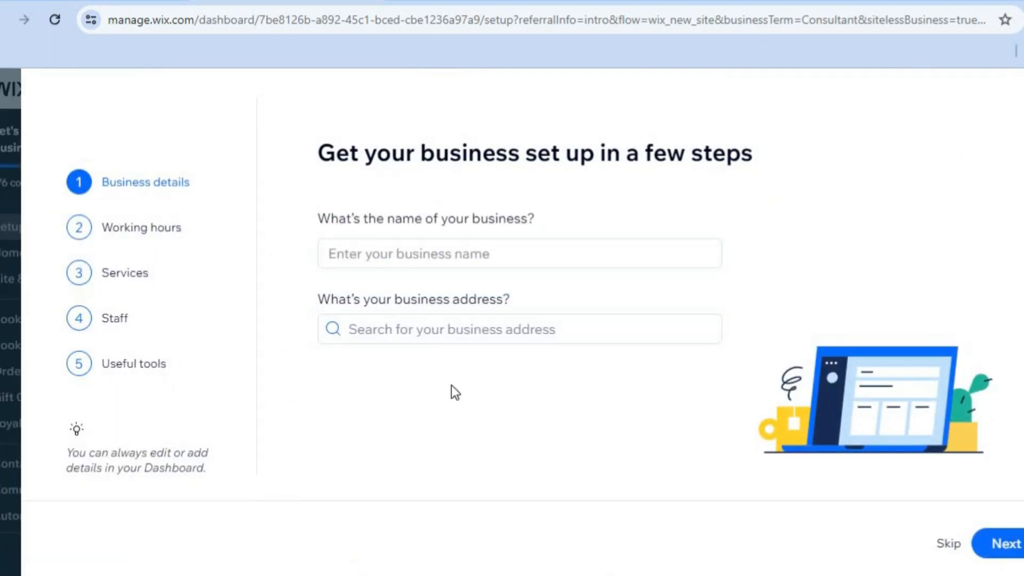
Enter "test" as the business name, leave the address blank, and proceed to the working hours.
click(438, 256)
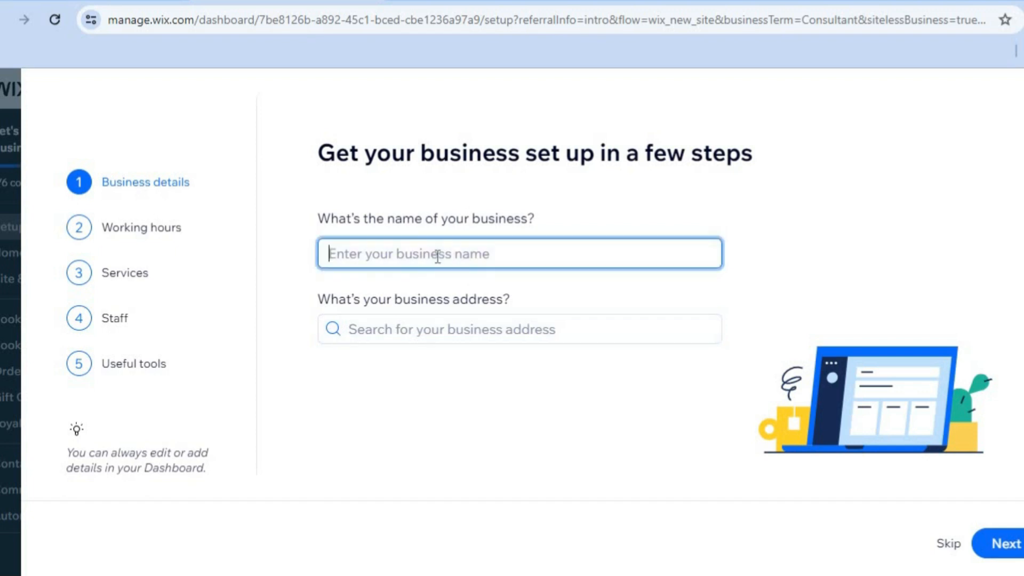
text(test)
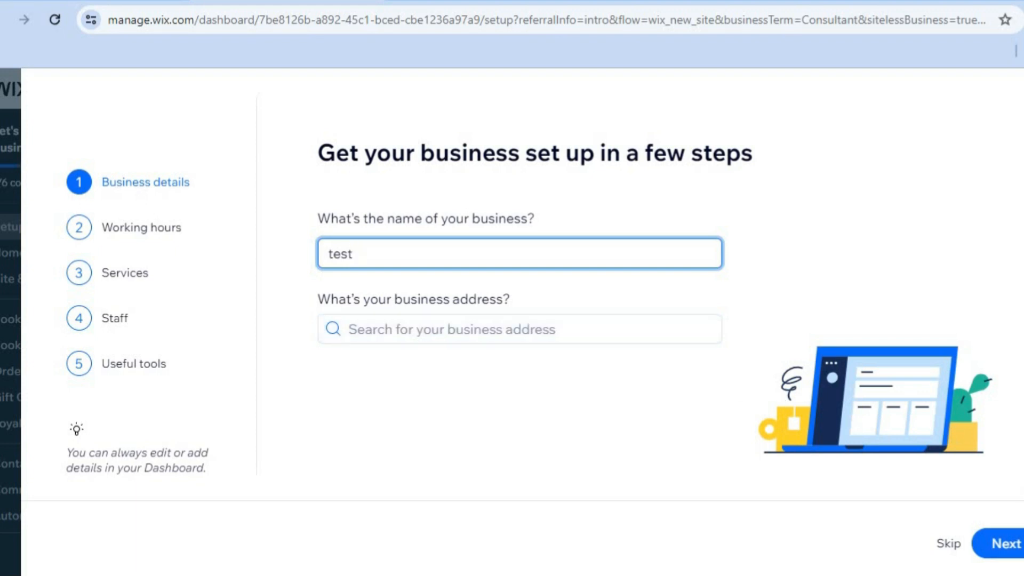
click(1012, 543)
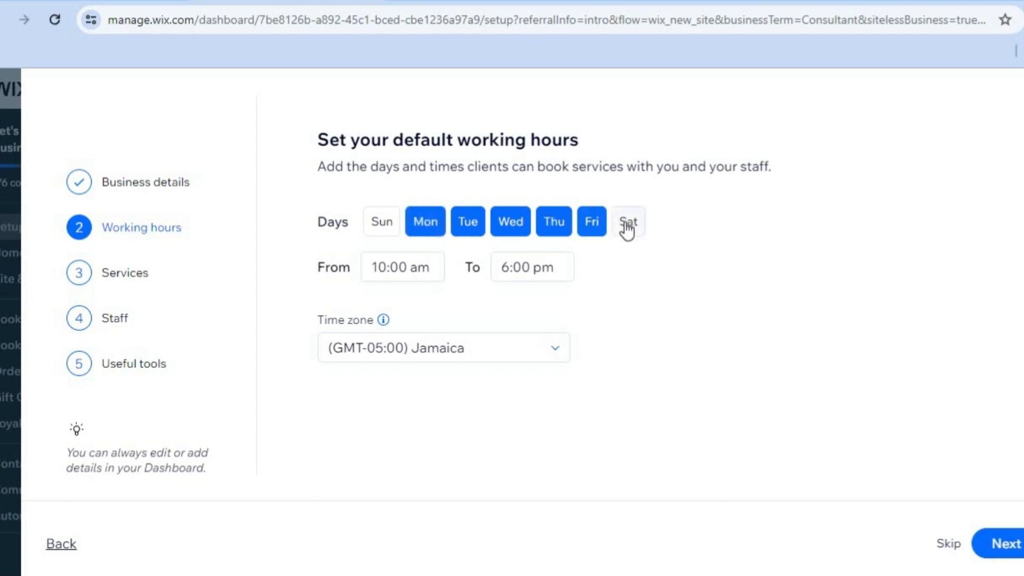
Set the default working hours from 8:00 am to 5:00 pm and proceed to the services.
click(421, 271)
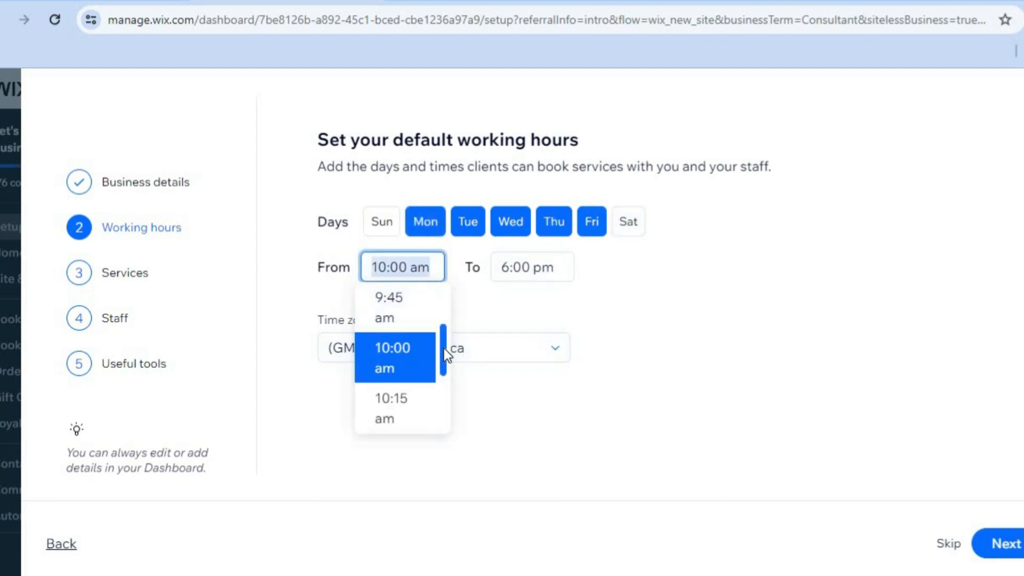
scroll(443, 348, up, 5)
click(405, 336)
click(534, 268)
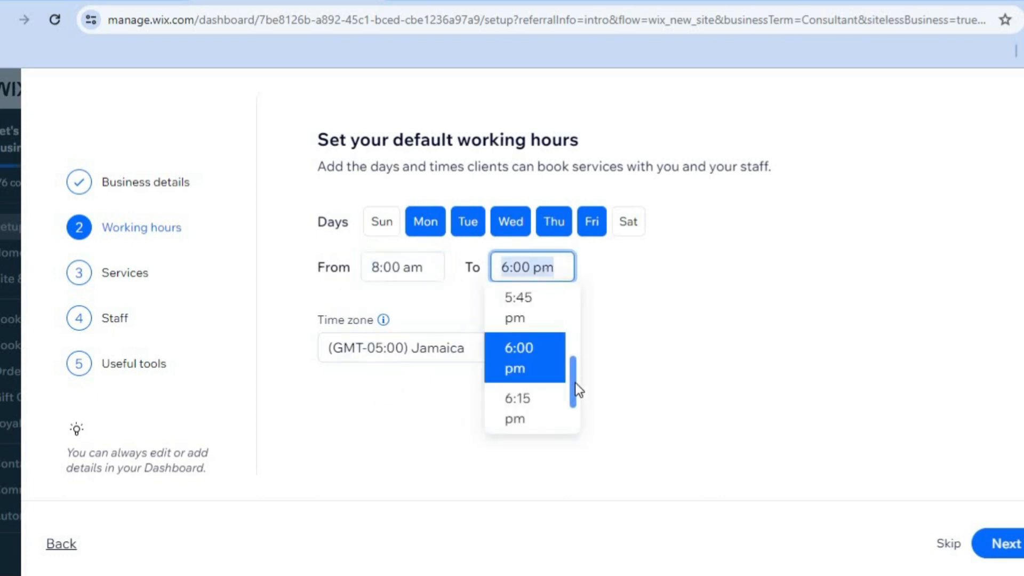
scroll(575, 383, up, 6)
scroll(574, 379, down, 3)
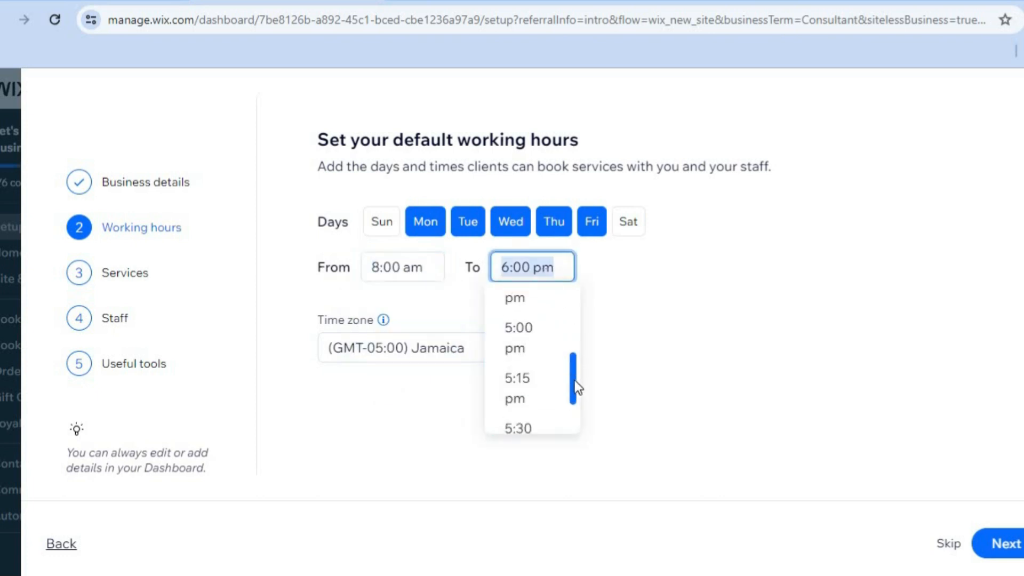
click(533, 358)
click(993, 543)
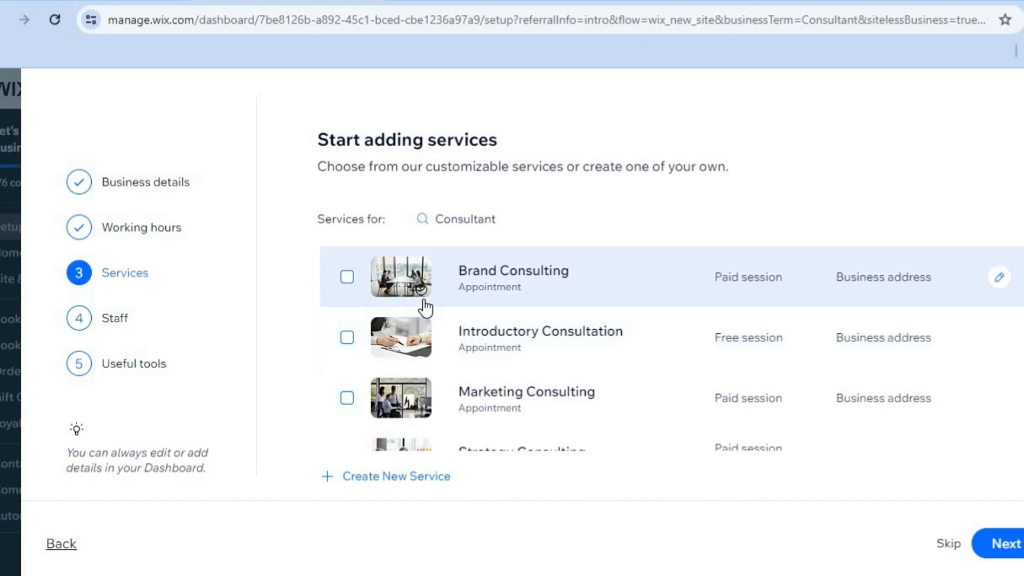
Add the Brand Consulting, Introductory Consultation and Marketing Consulting services without creating a custom service.
click(347, 277)
click(347, 337)
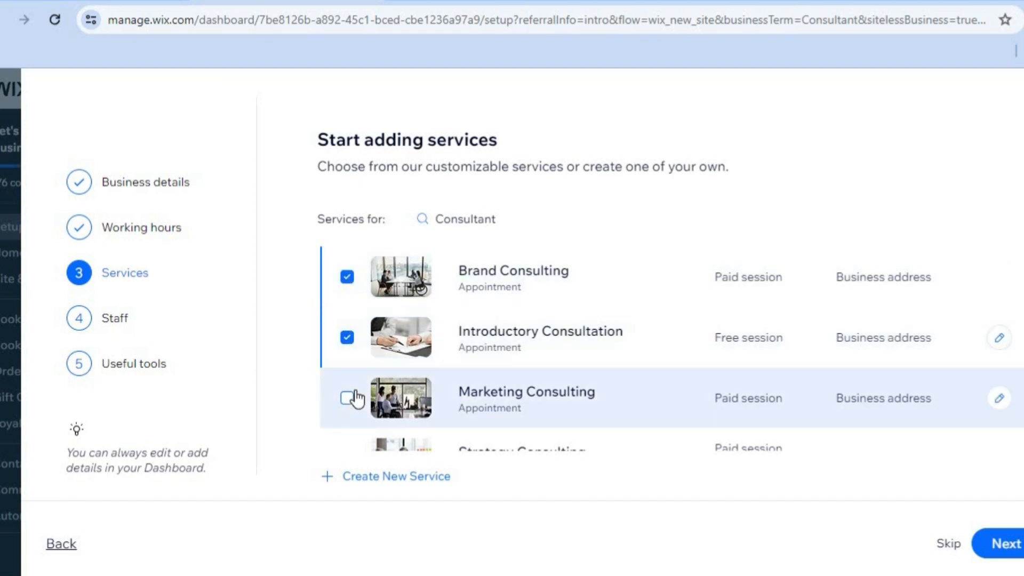
click(347, 399)
click(391, 474)
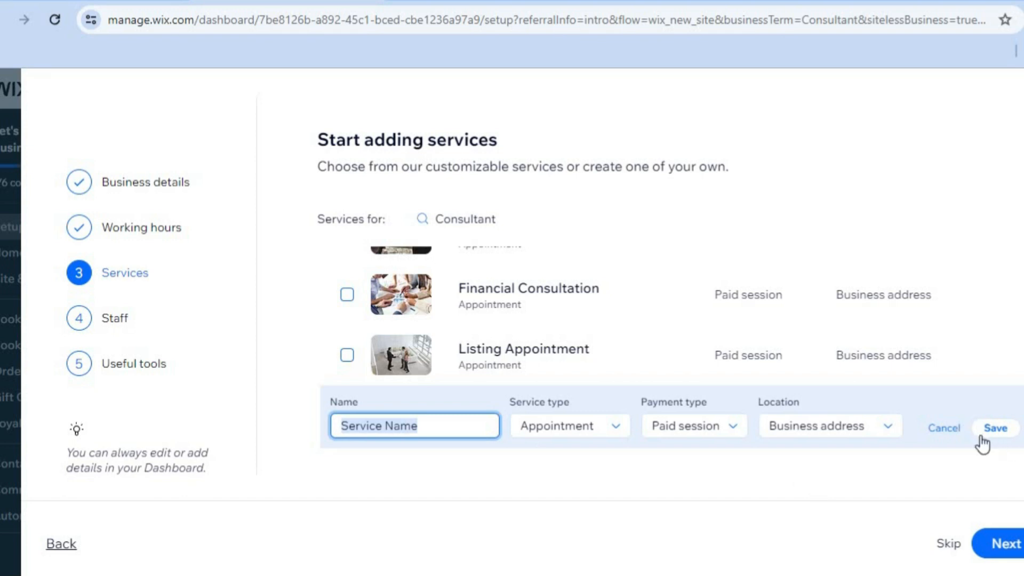
click(953, 434)
click(1013, 544)
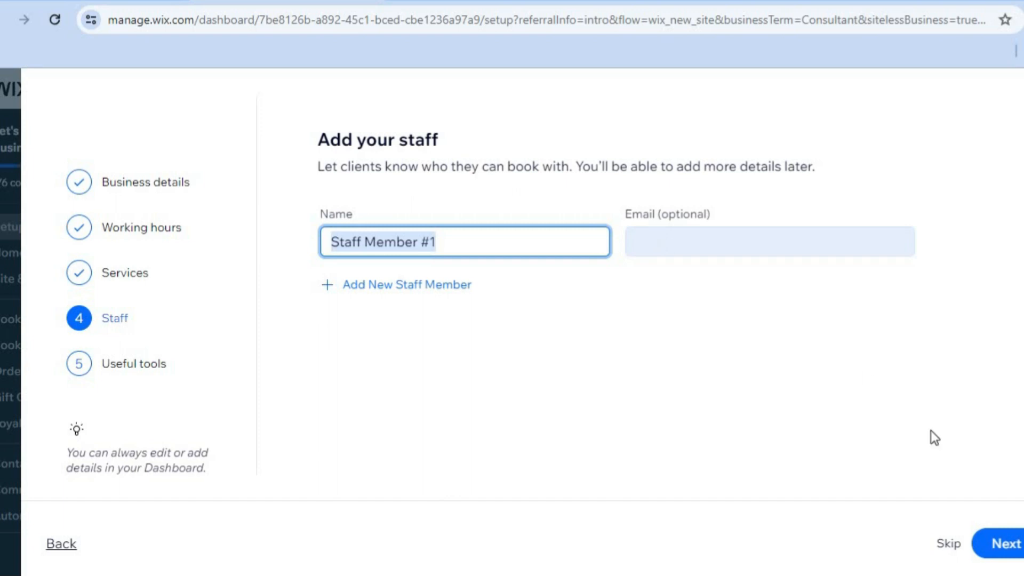
Keep the default staff entry and finish the business setup with virtual sessions and online payments selected as tools.
click(1004, 543)
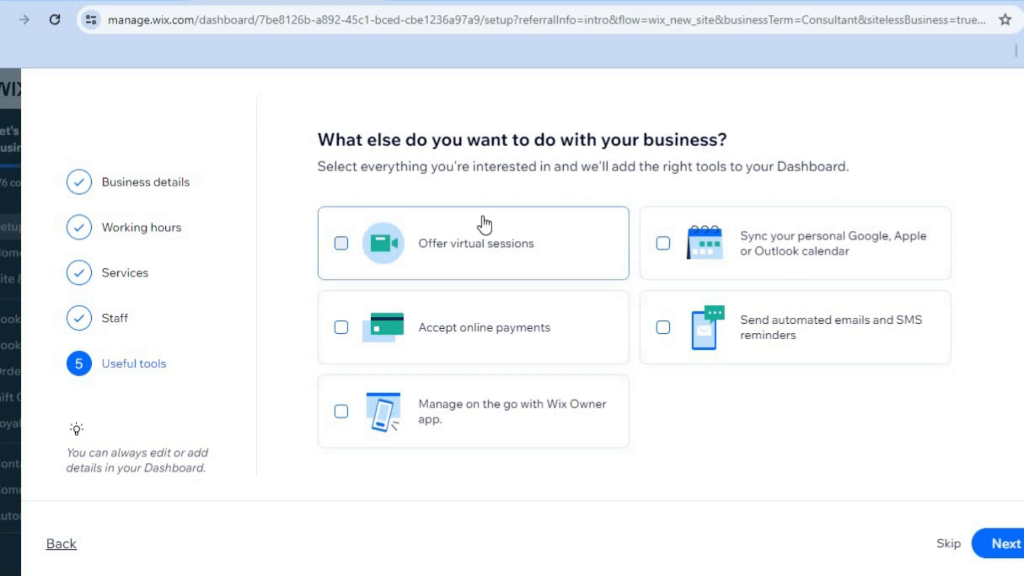
click(342, 243)
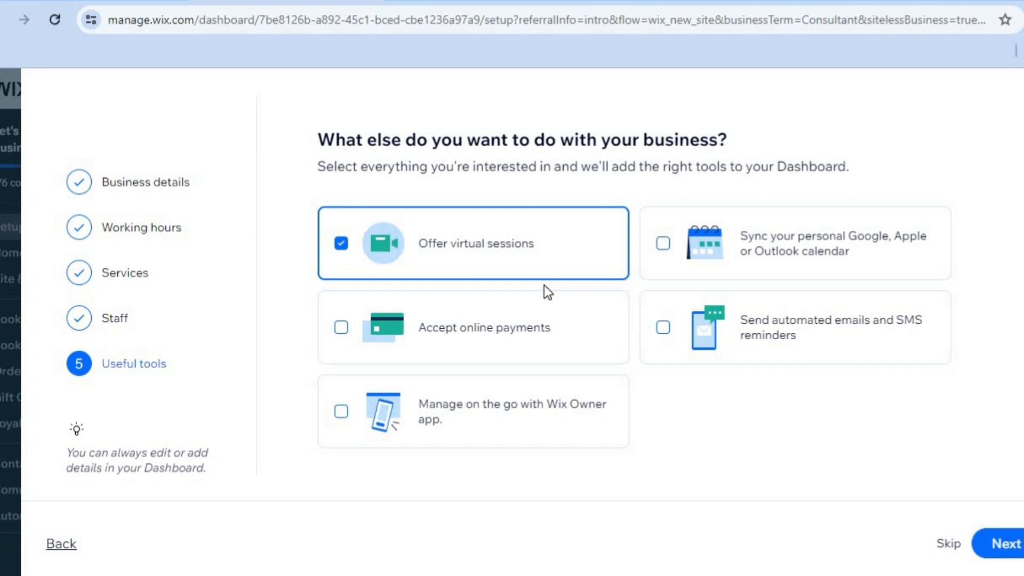
click(358, 333)
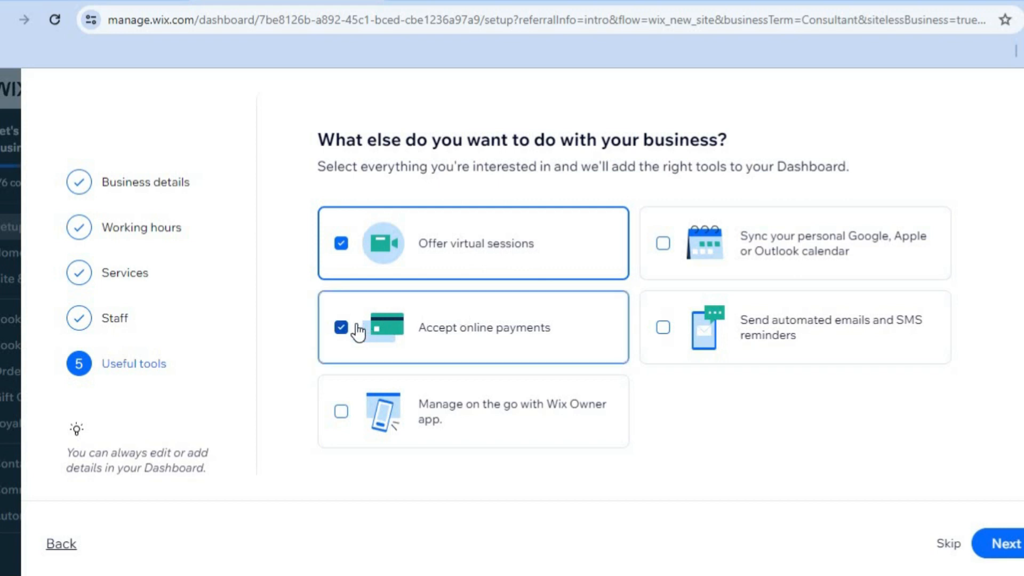
click(1014, 542)
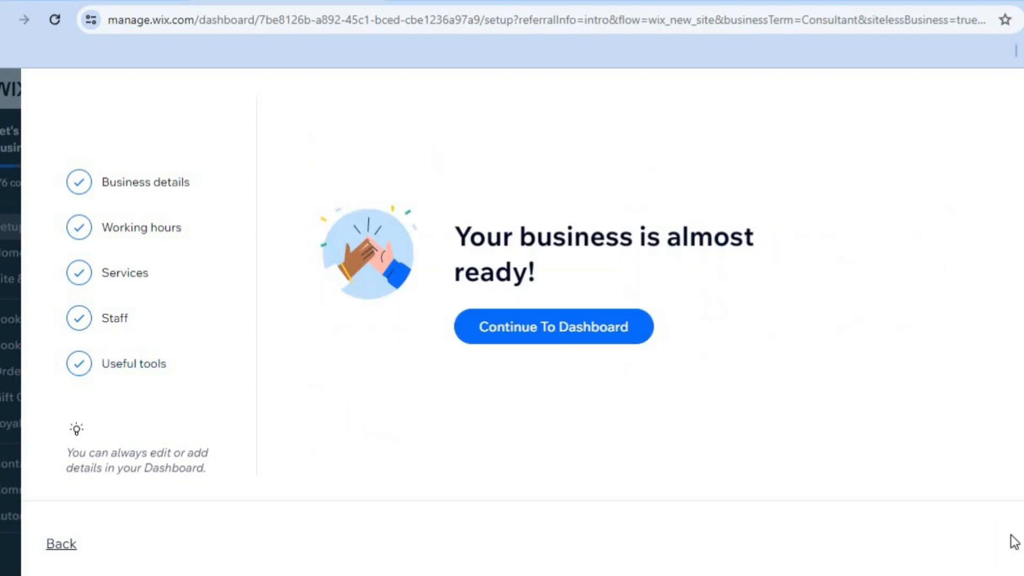
click(531, 327)
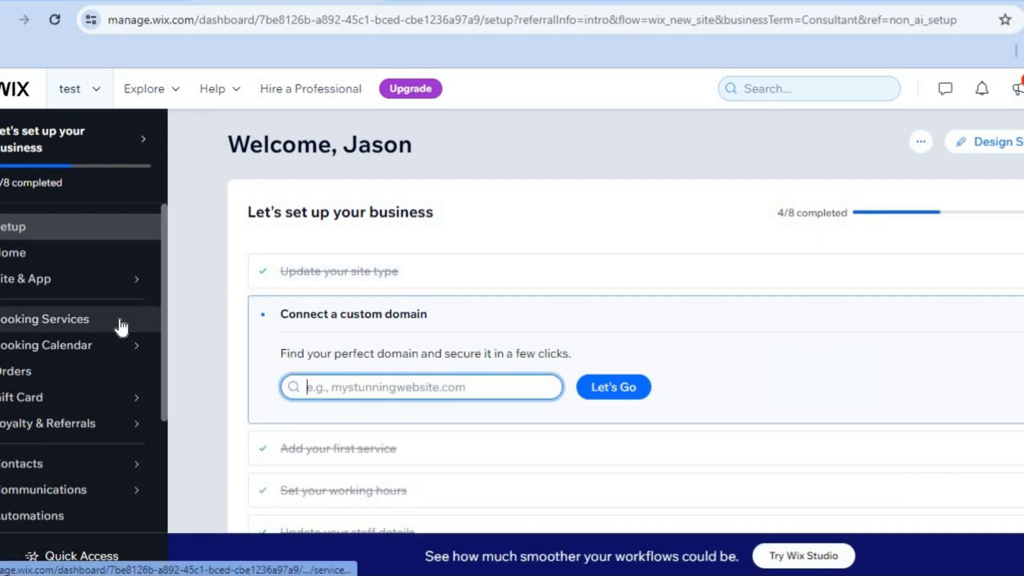
Open the Marketing Consulting service for editing from the booking services and look over its name, image and description fields.
click(81, 323)
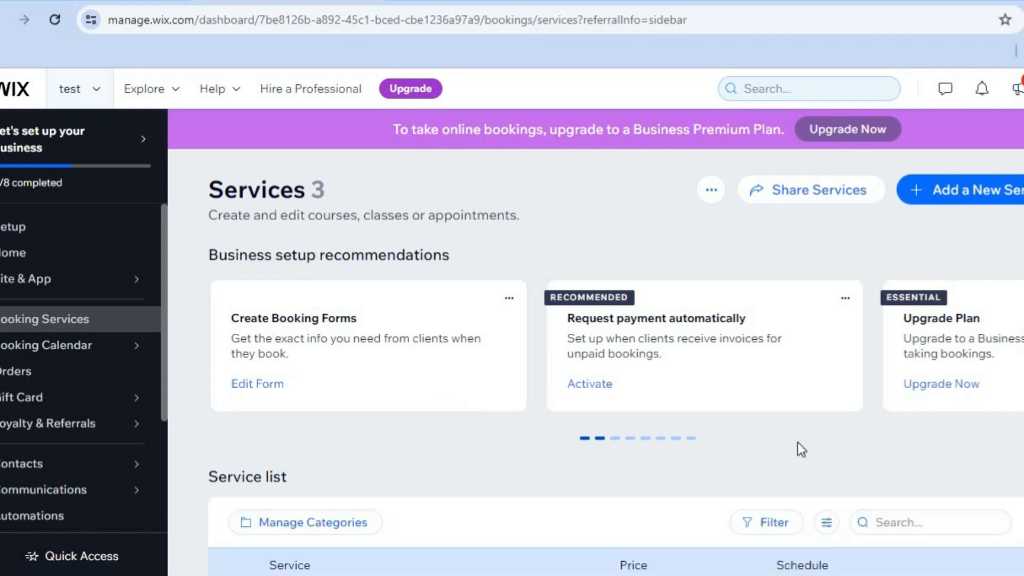
scroll(616, 362, down, 3)
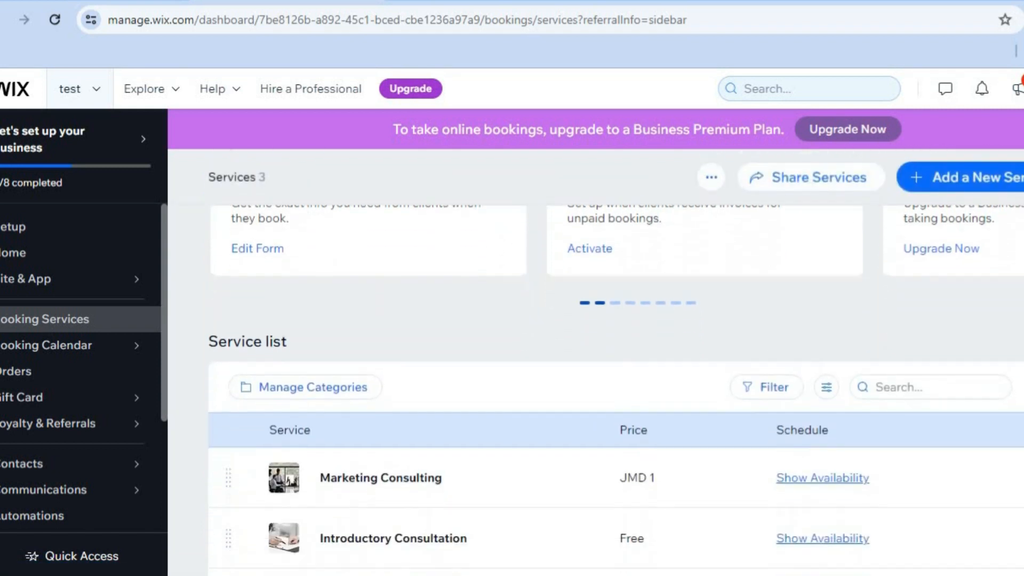
scroll(604, 400, down, 1)
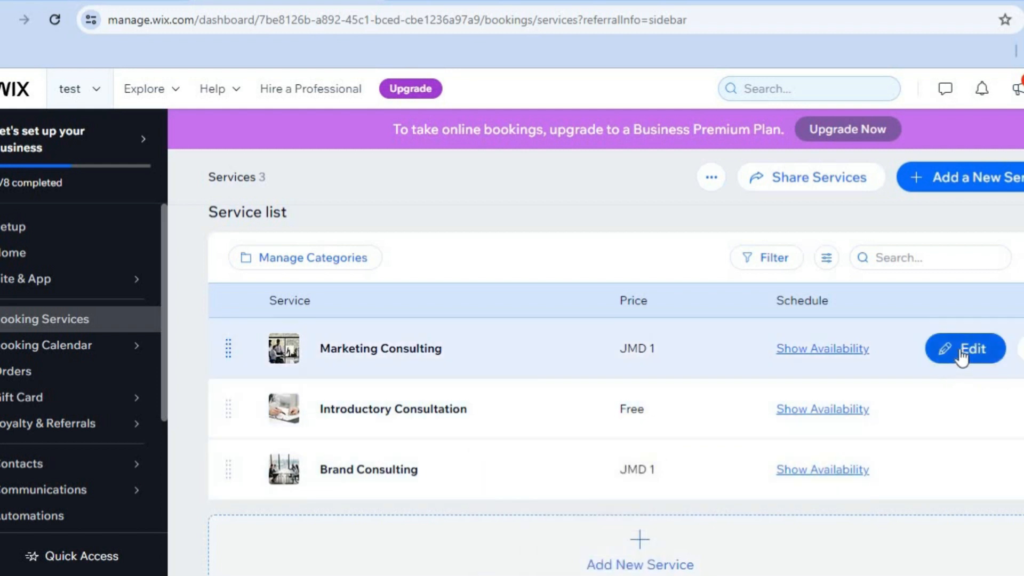
click(961, 352)
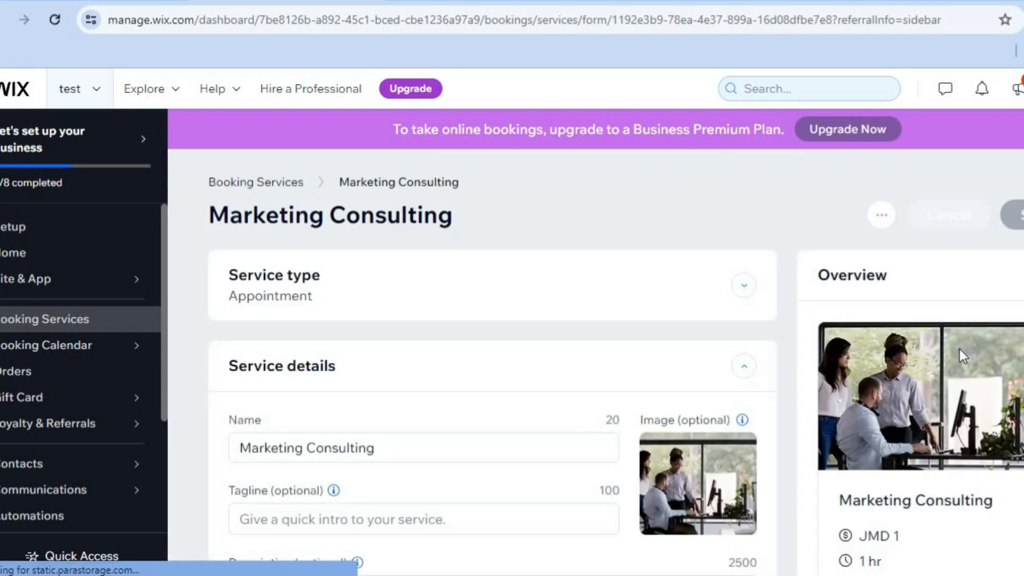
scroll(492, 374, down, 3)
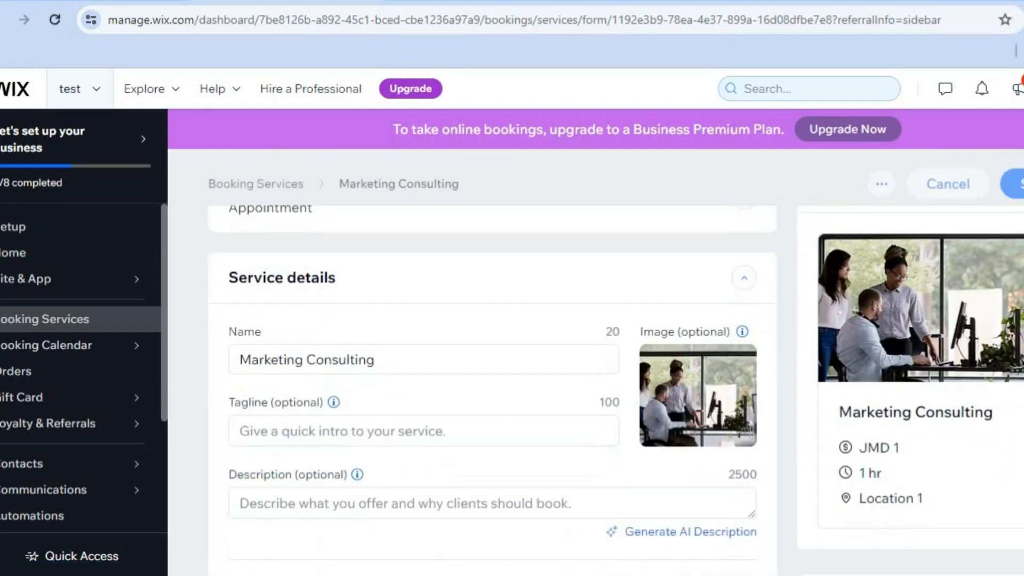
click(468, 287)
key(ctrl+a)
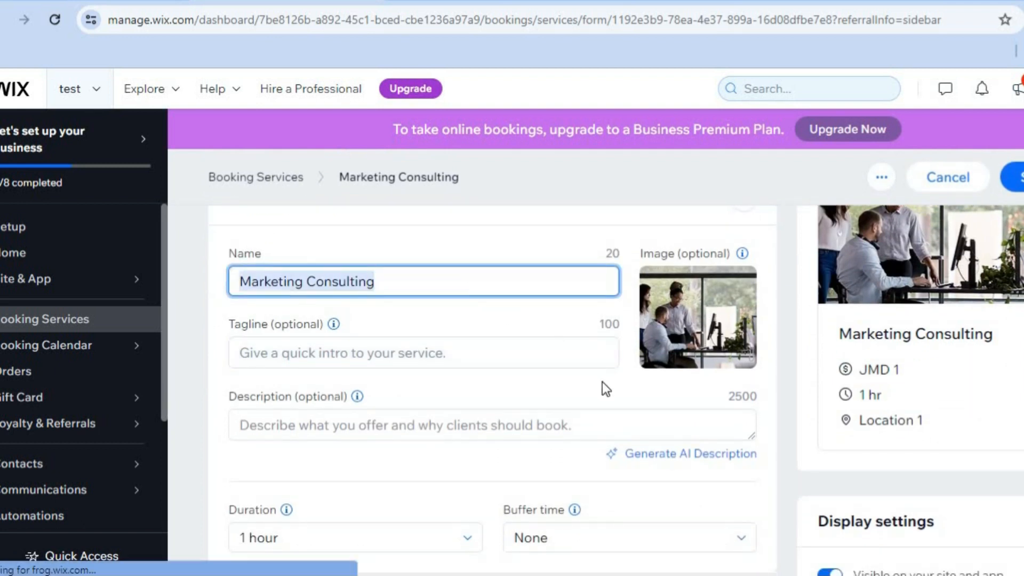
mouse_move(670, 341)
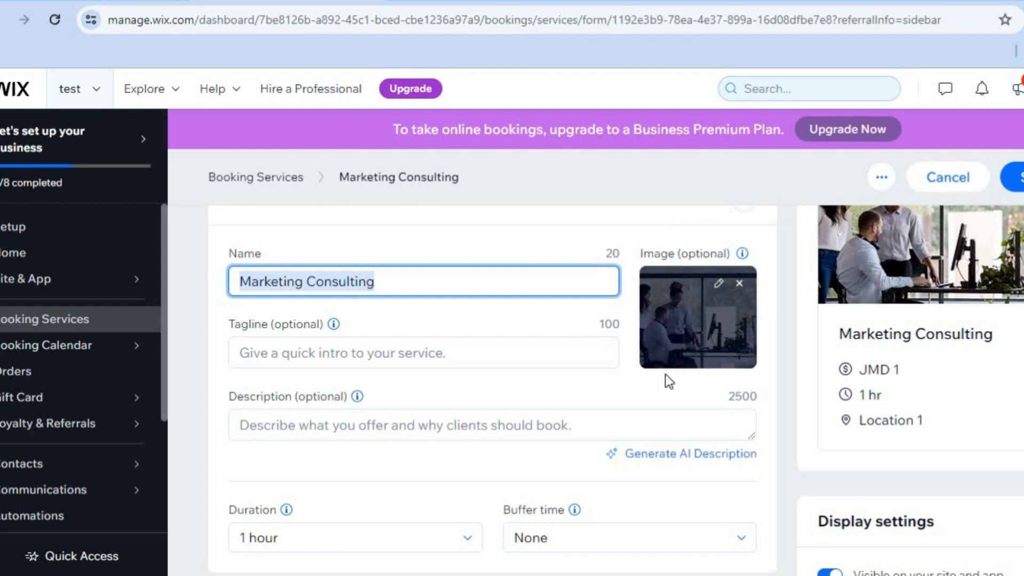
click(507, 429)
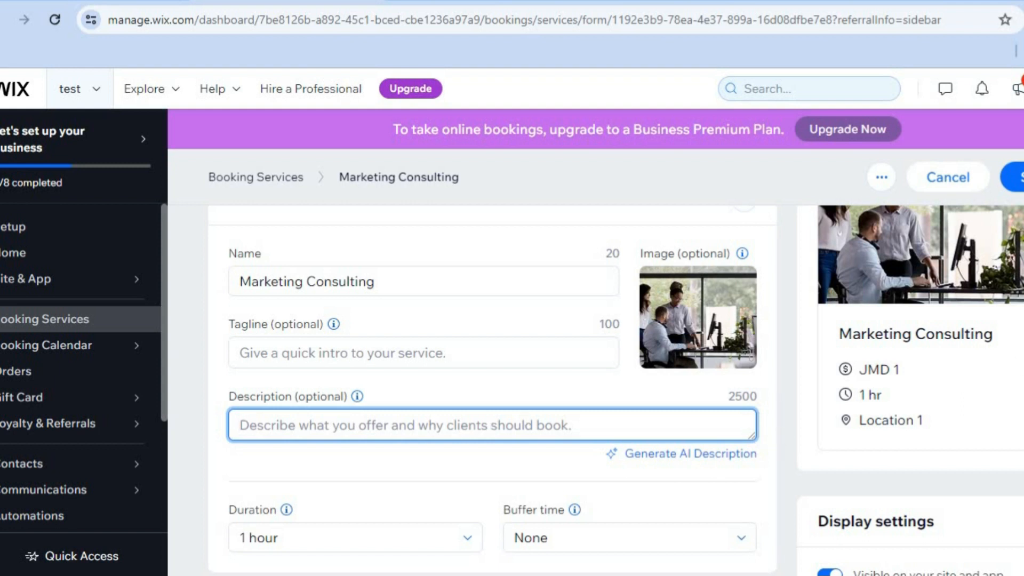
Set the Marketing Consulting service's duration to 45 minutes and its buffer time to 5 minutes.
scroll(580, 368, down, 5)
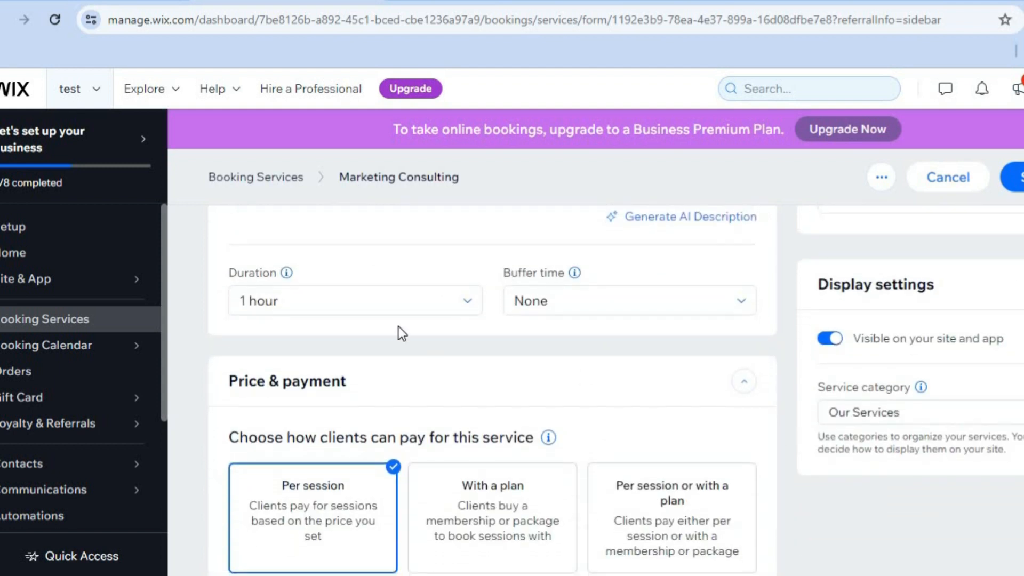
click(389, 312)
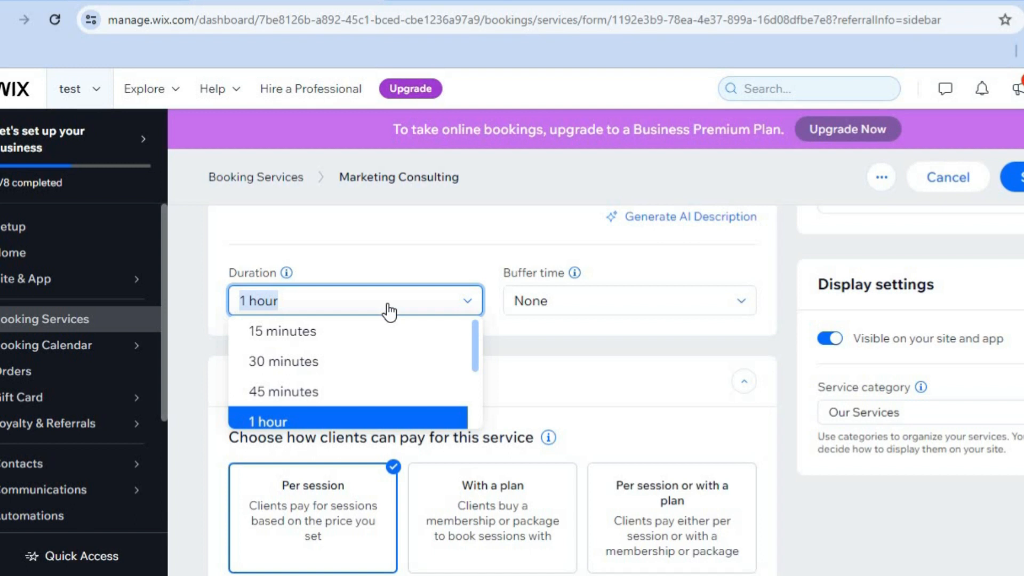
click(340, 391)
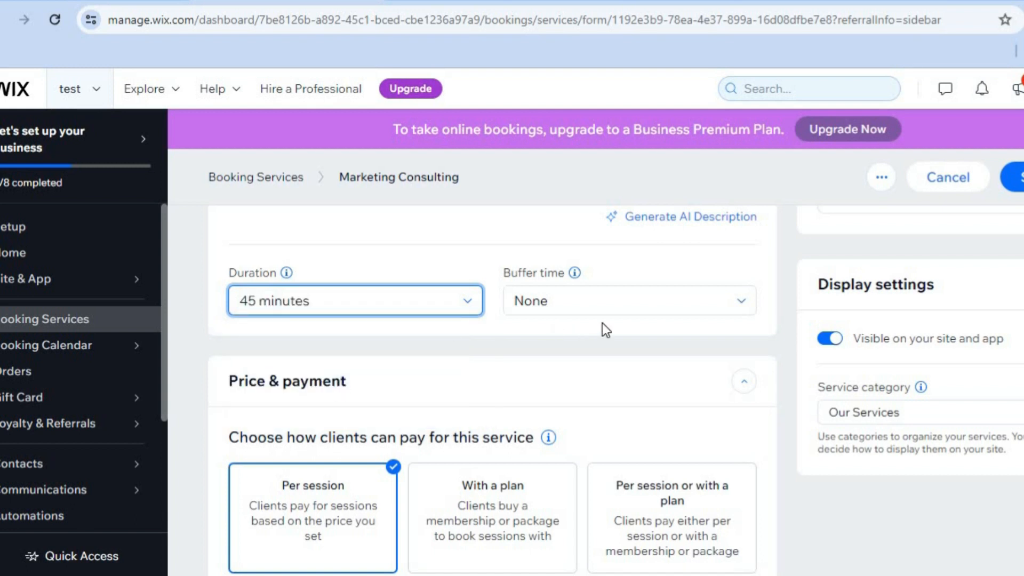
click(750, 314)
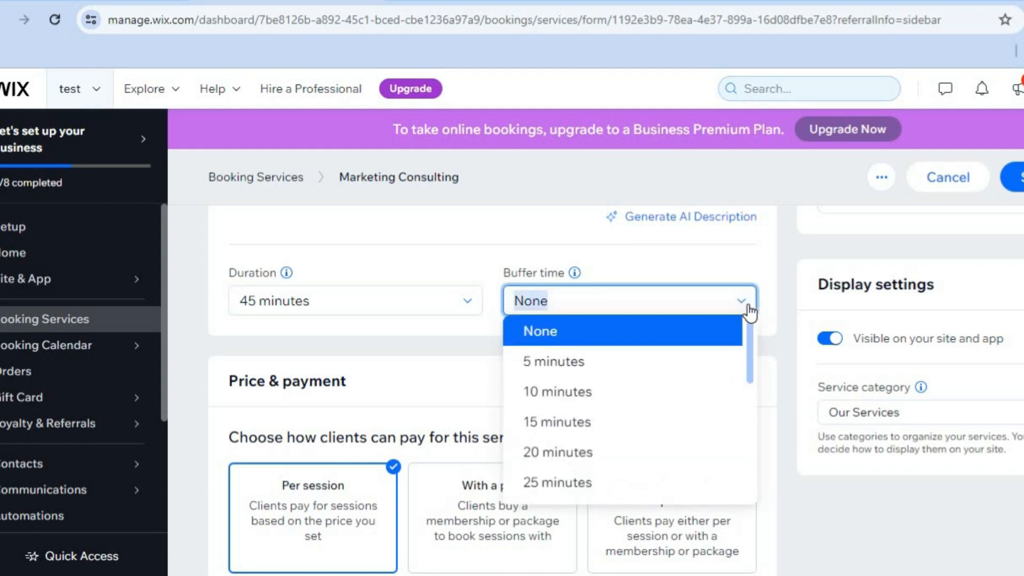
click(715, 368)
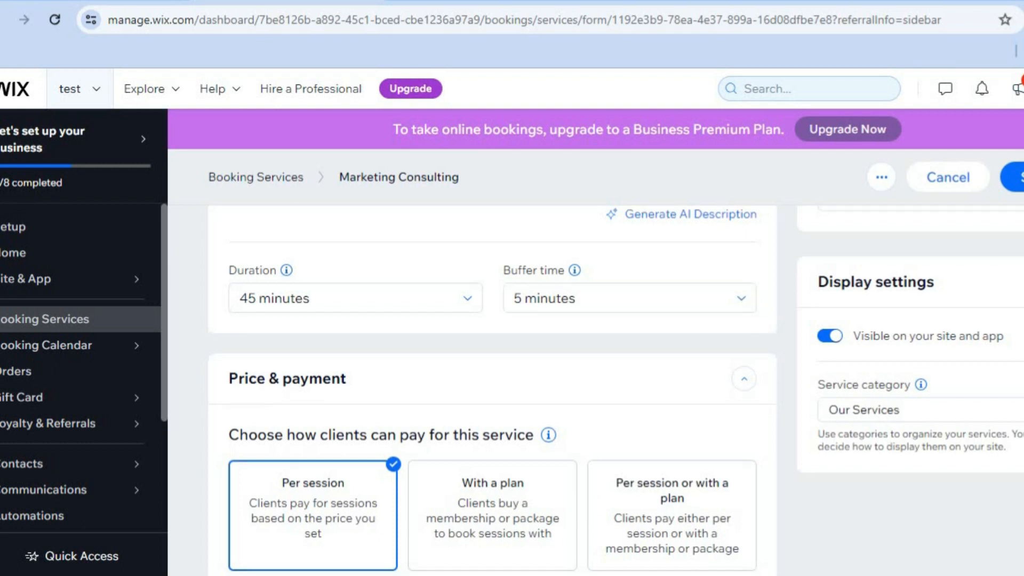
Keep the Marketing Consulting service's per-session fixed price type and set its amount to J$ 10.
scroll(616, 389, down, 3)
scroll(616, 389, up, 1)
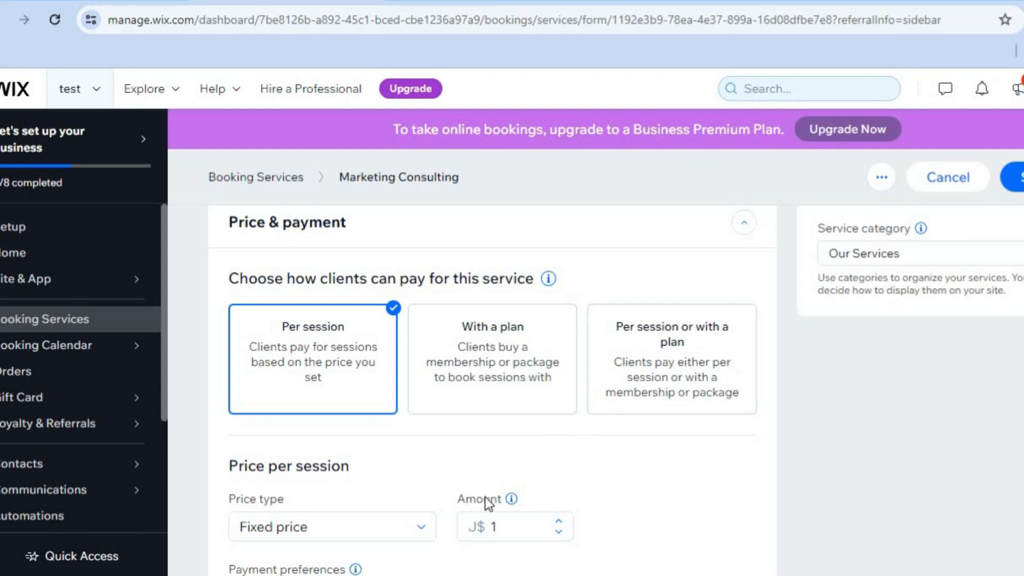
click(421, 533)
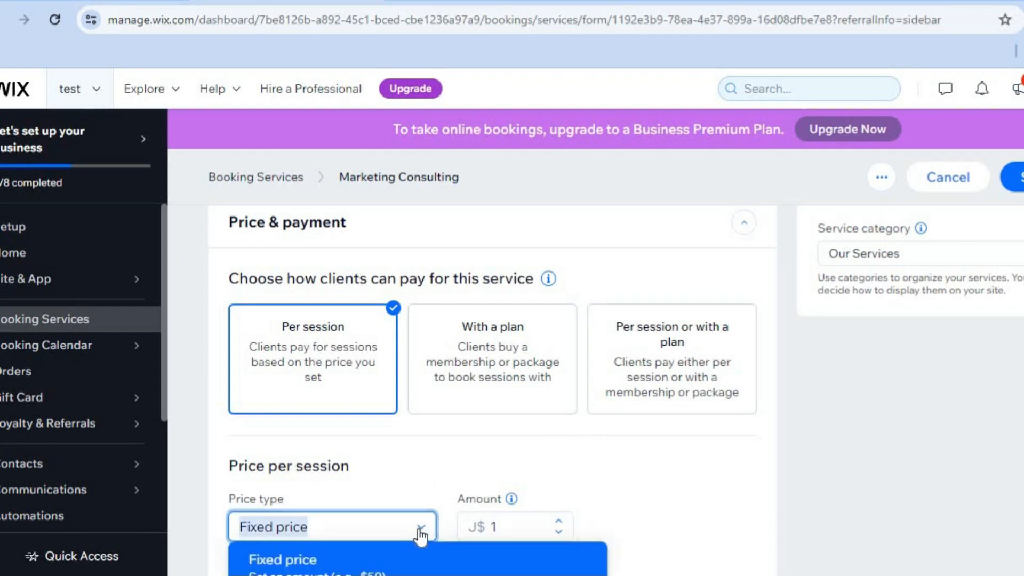
scroll(626, 405, down, 3)
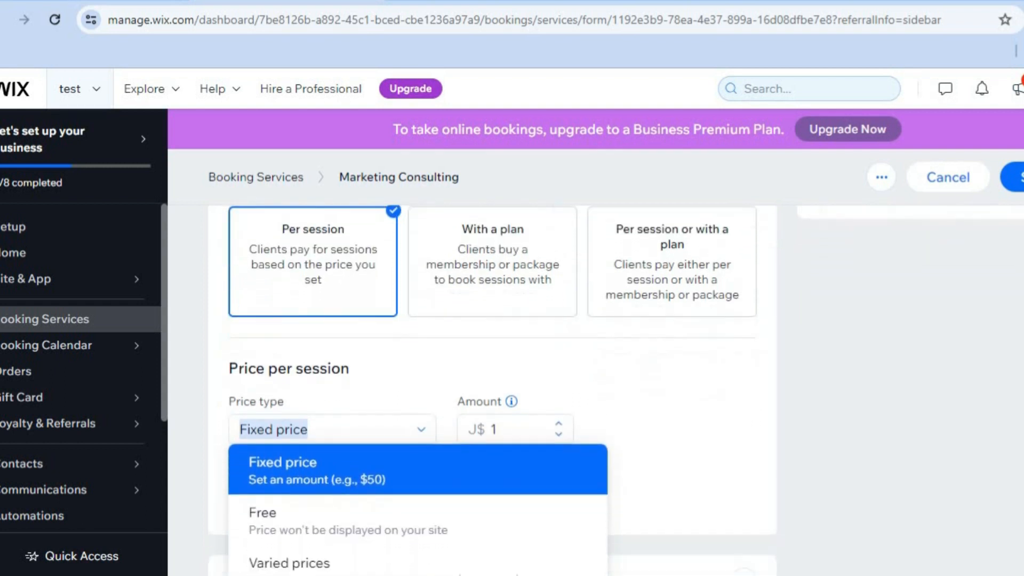
click(626, 406)
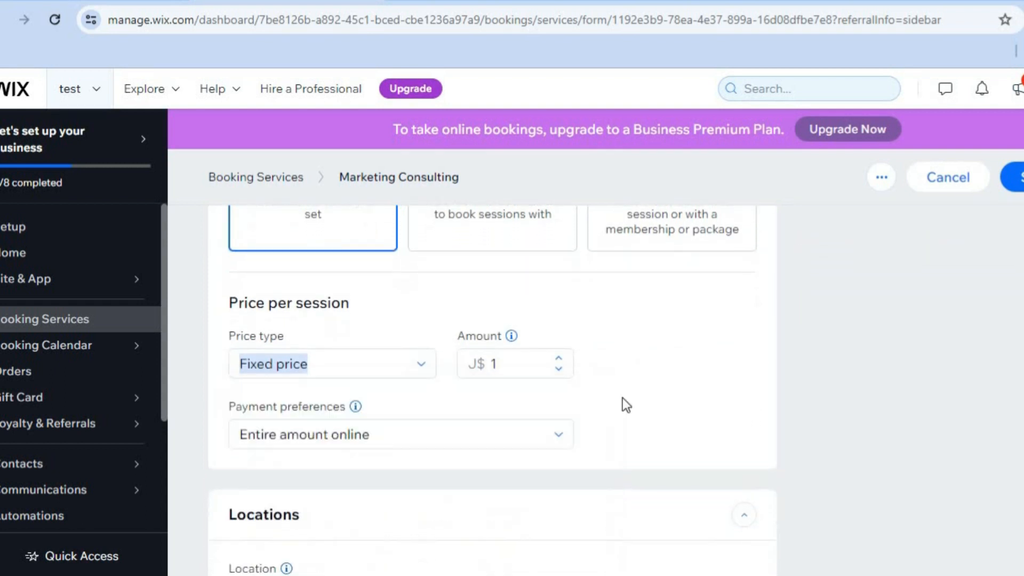
double_click(519, 368)
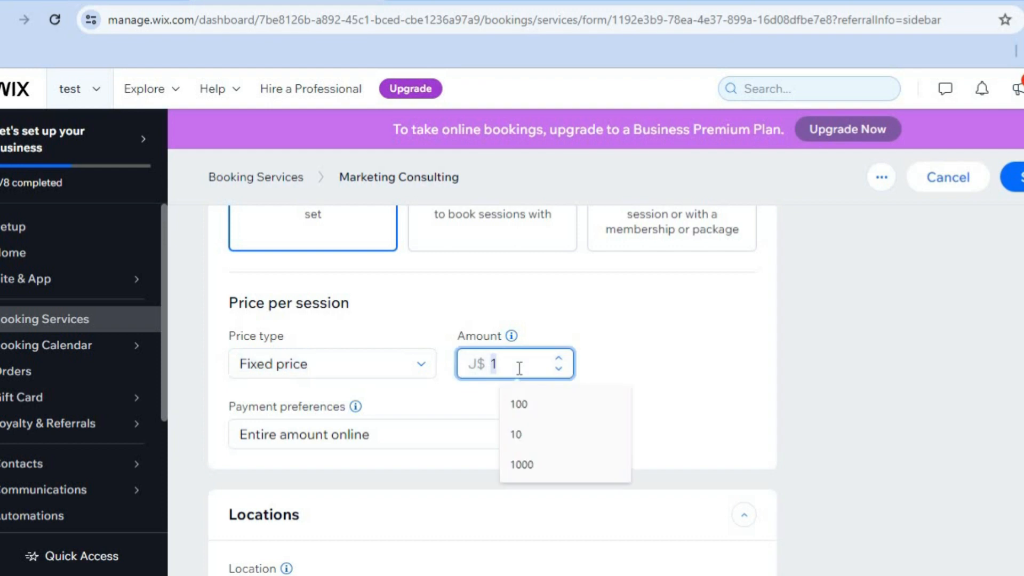
click(527, 444)
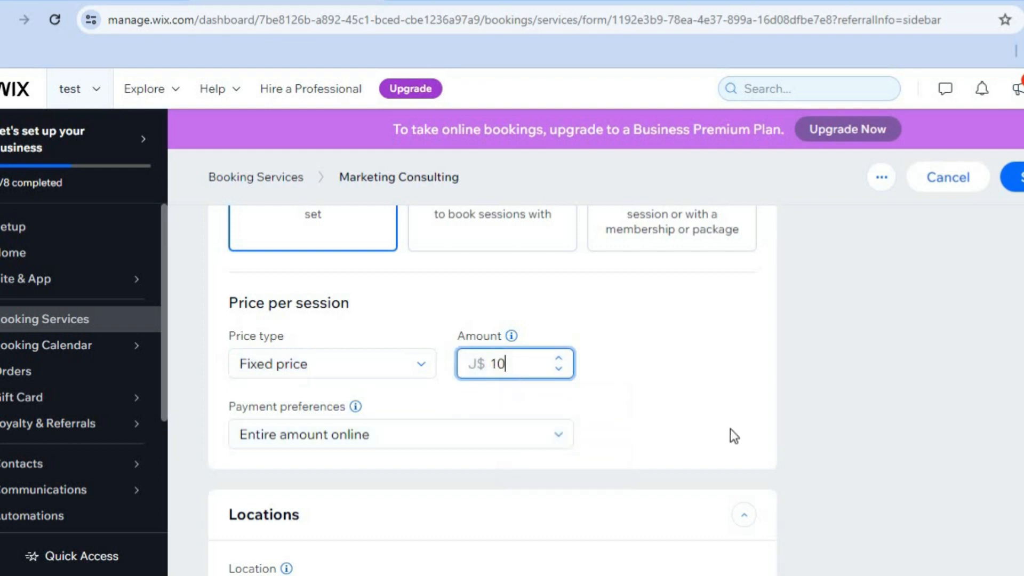
Look over the location and video conferencing settings and save the Marketing Consulting service.
scroll(730, 429, down, 1)
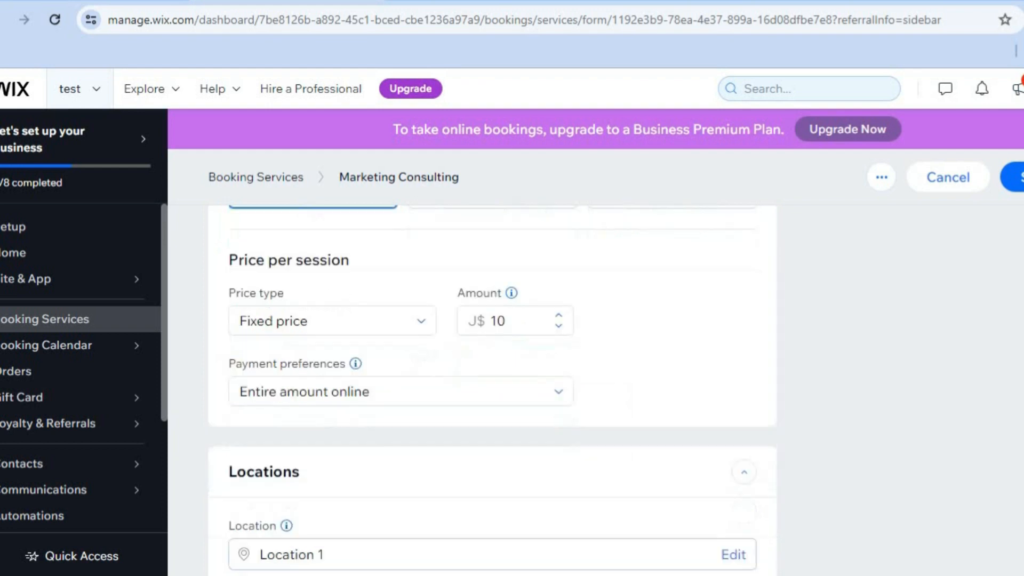
scroll(493, 389, down, 3)
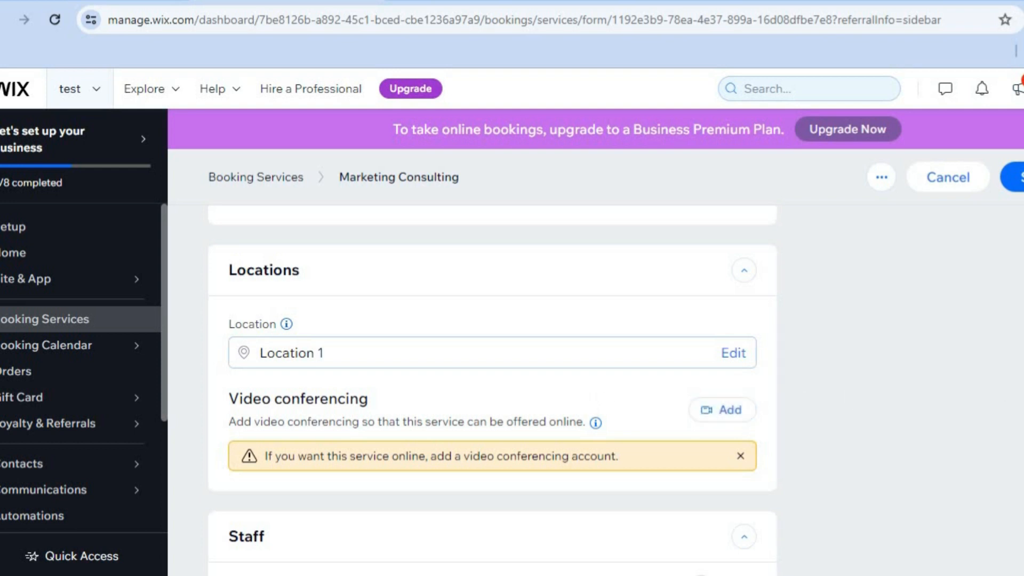
scroll(490, 373, up, 10)
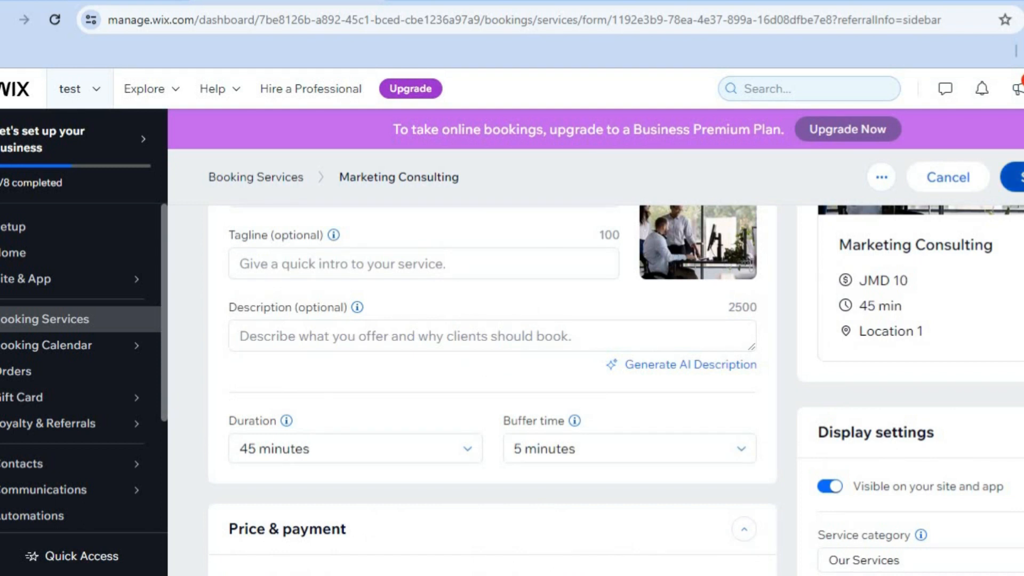
click(1013, 177)
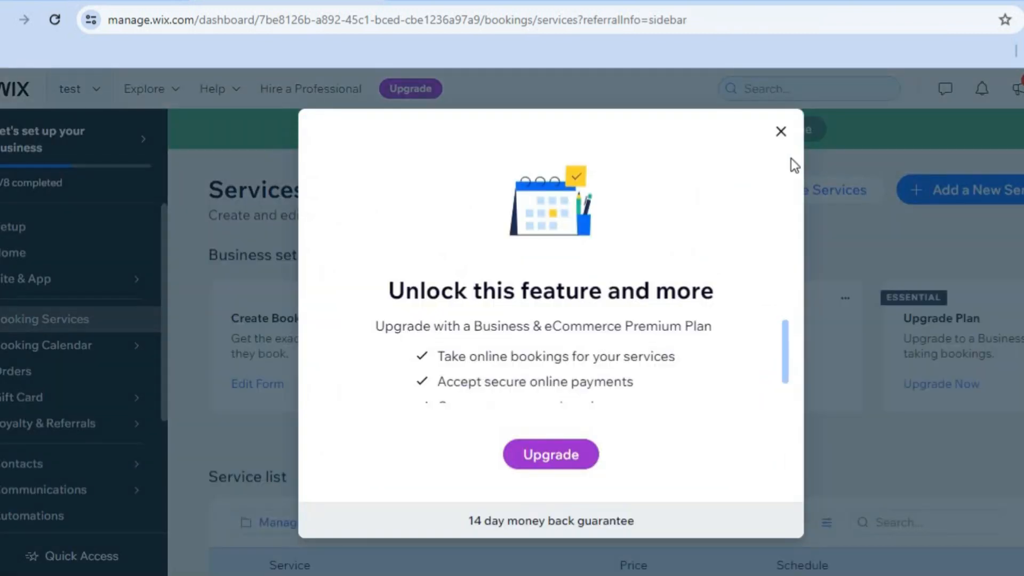
Dismiss the premium upgrade offer and open the booking calendar.
click(781, 132)
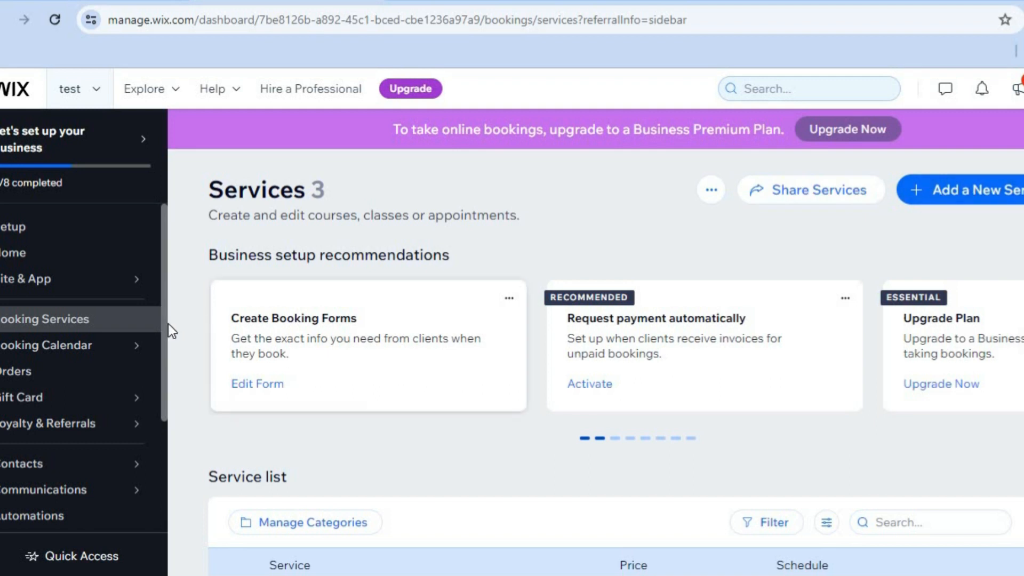
mouse_move(110, 353)
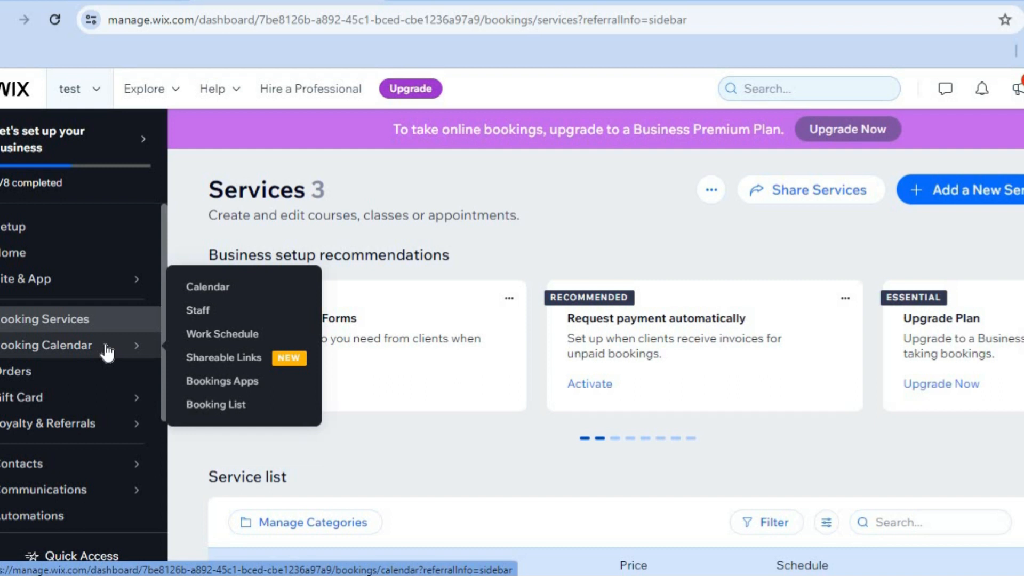
click(233, 288)
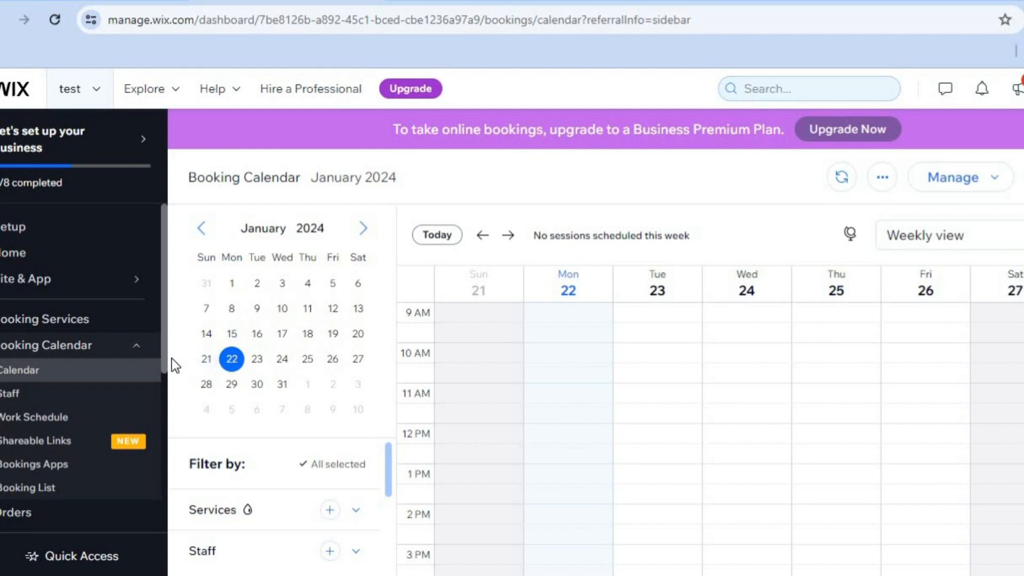
Open the site's payments overview and go on to manage its payment methods.
drag(165, 356, 165, 496)
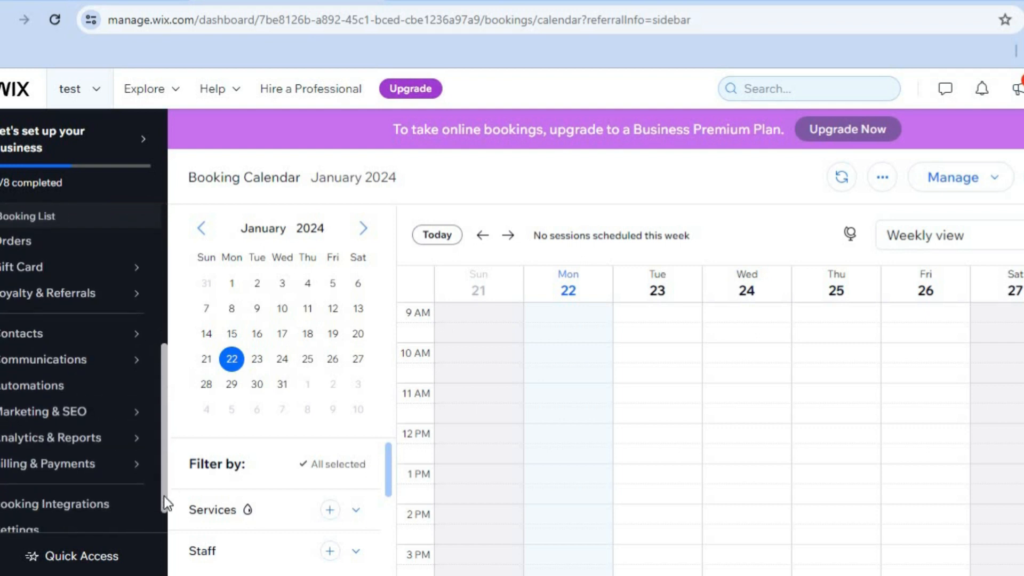
mouse_move(84, 469)
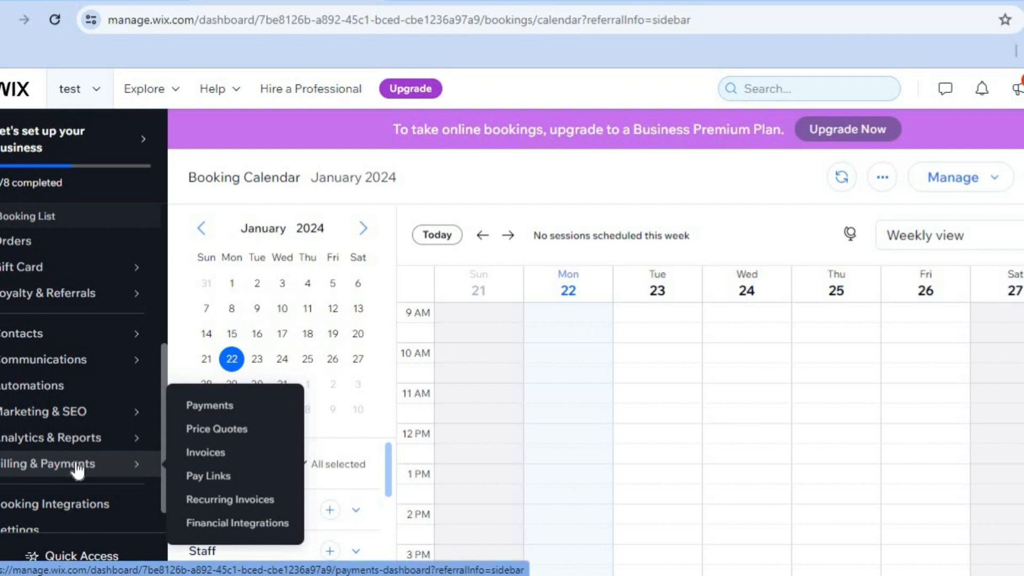
click(228, 405)
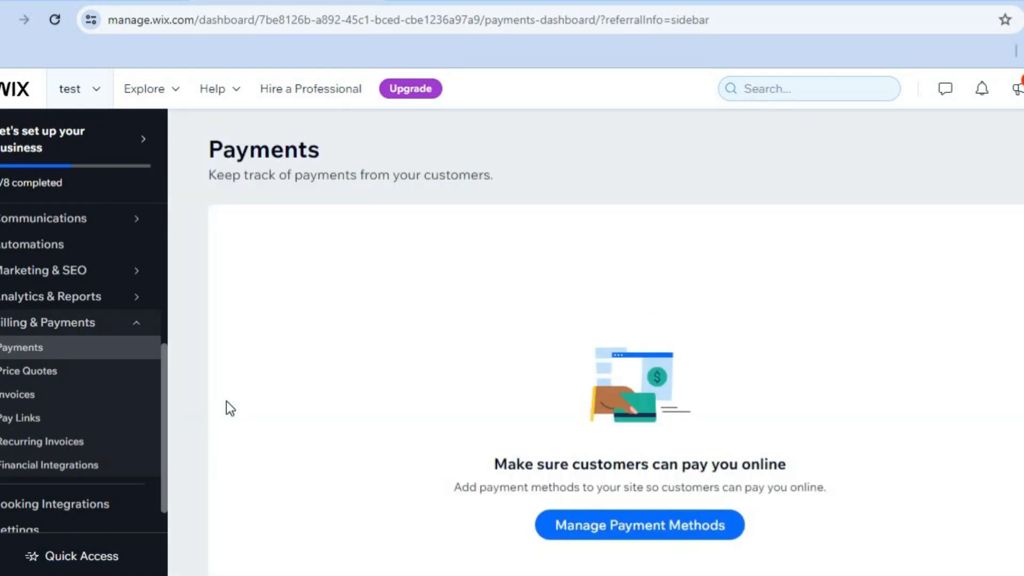
click(620, 527)
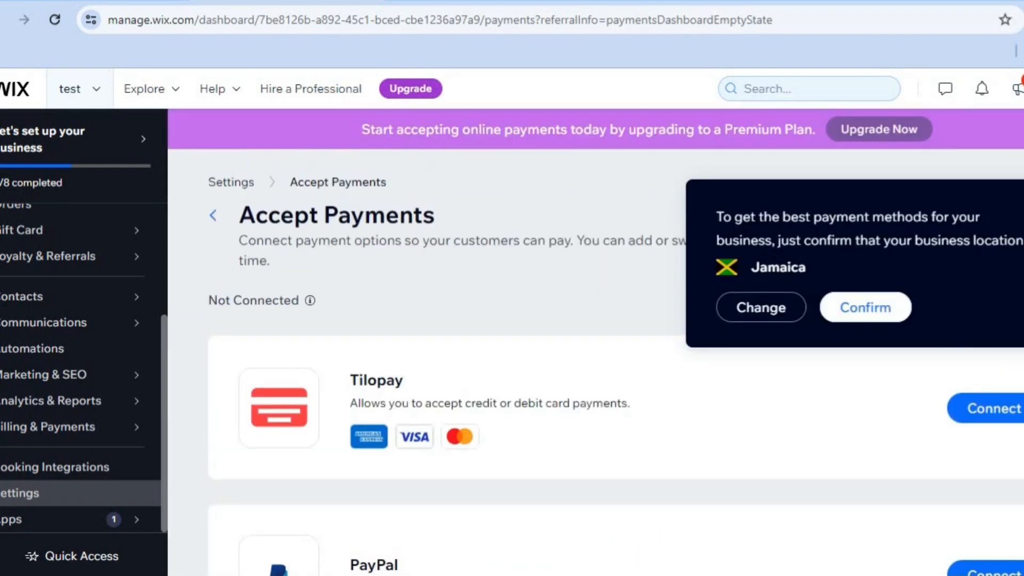
Review the payment providers offered for the site, including the additional payment options, and return to the main provider list.
scroll(616, 373, down, 4)
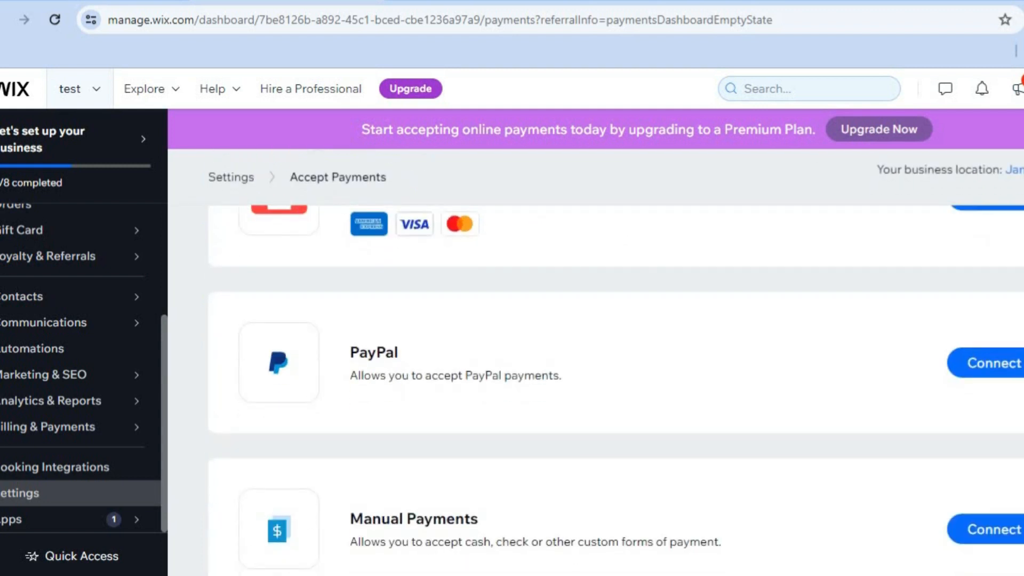
scroll(616, 391, down, 2)
scroll(616, 390, up, 3)
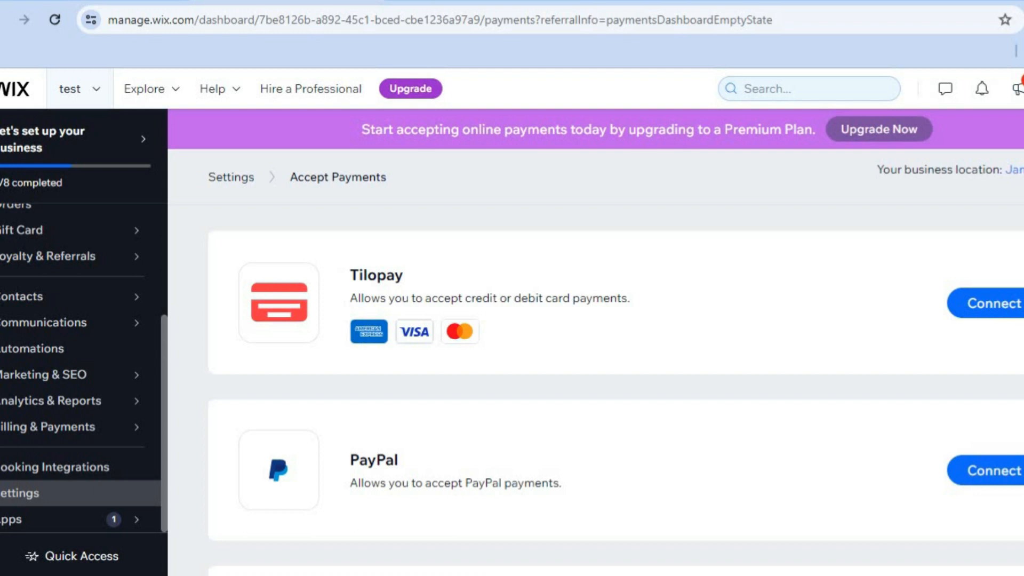
scroll(616, 391, down, 3)
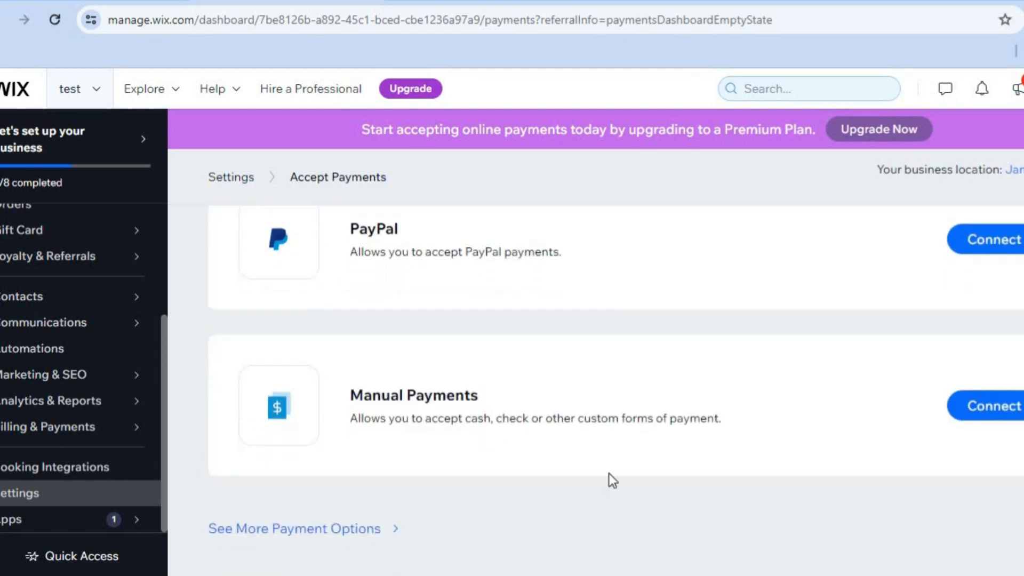
click(349, 533)
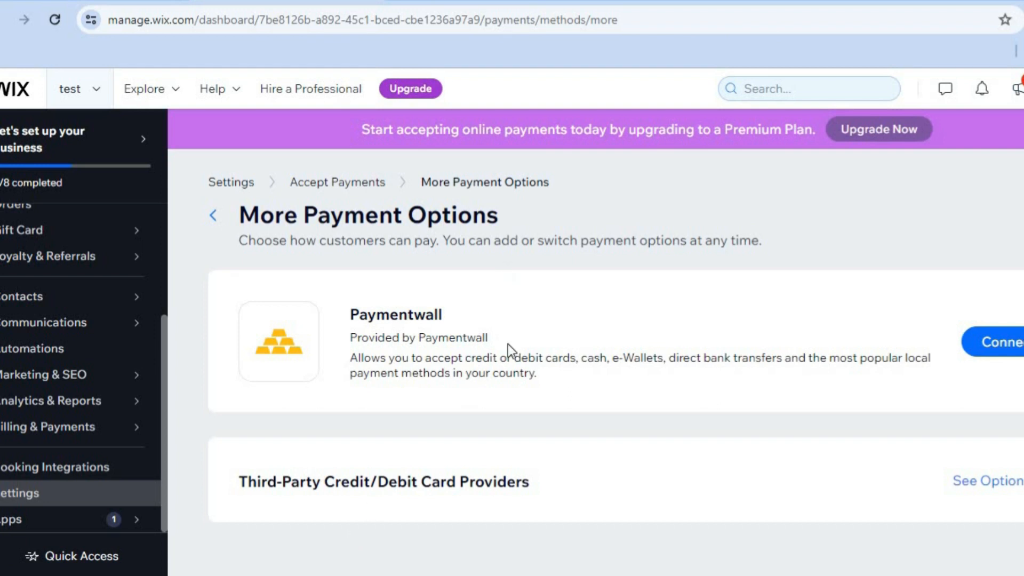
click(209, 219)
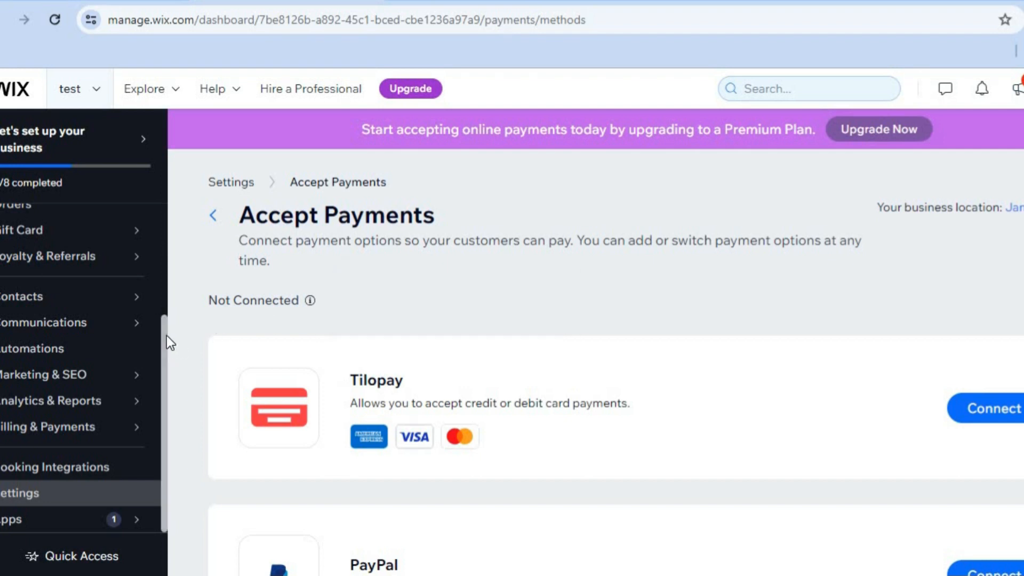
Return to the business setup page, start designing the site and choose to customize a designed template.
scroll(163, 224, up, 3)
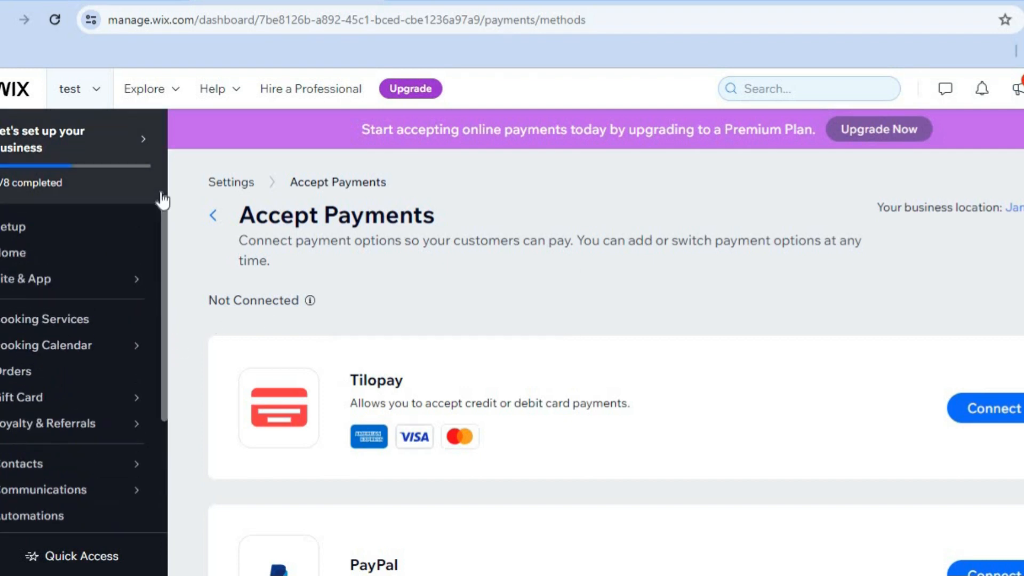
click(53, 230)
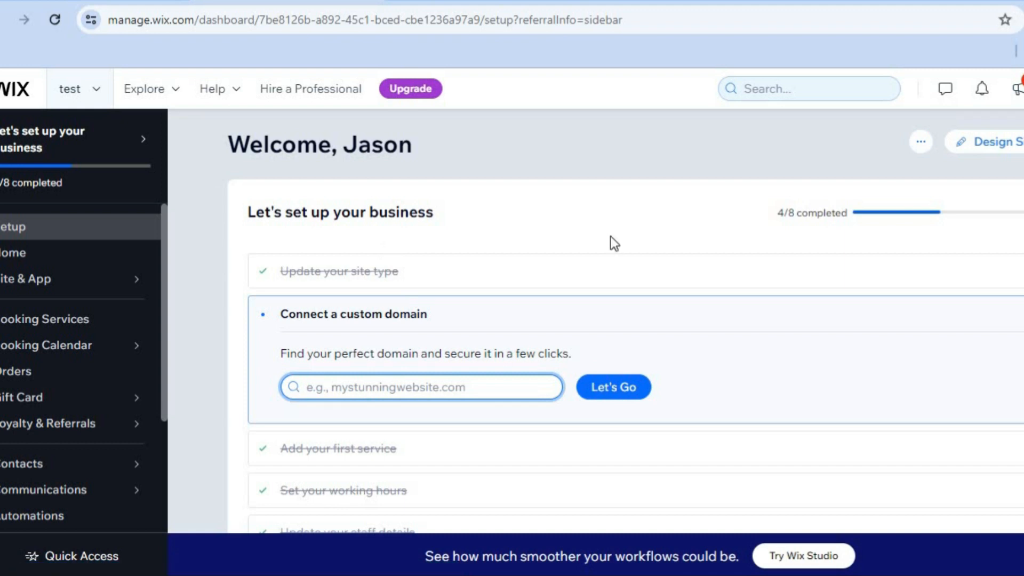
click(991, 144)
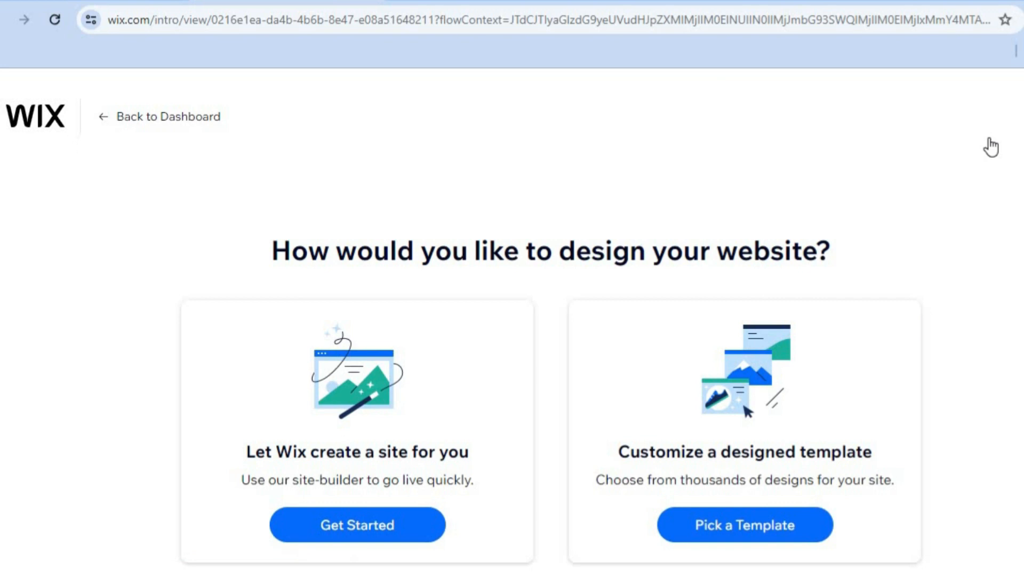
click(762, 529)
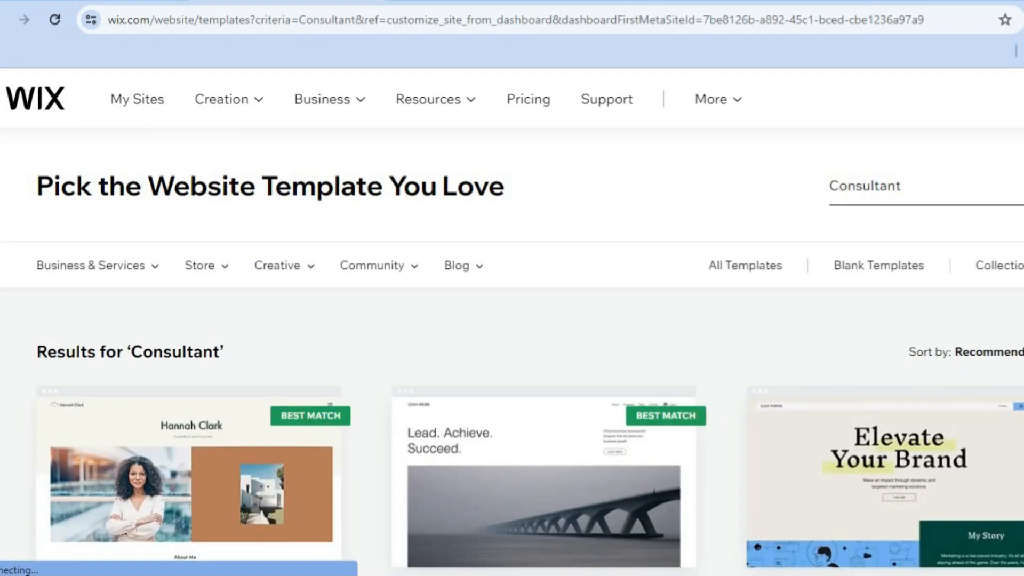
Browse the first page of Consultant website templates to compare the available designs.
scroll(512, 320, down, 3)
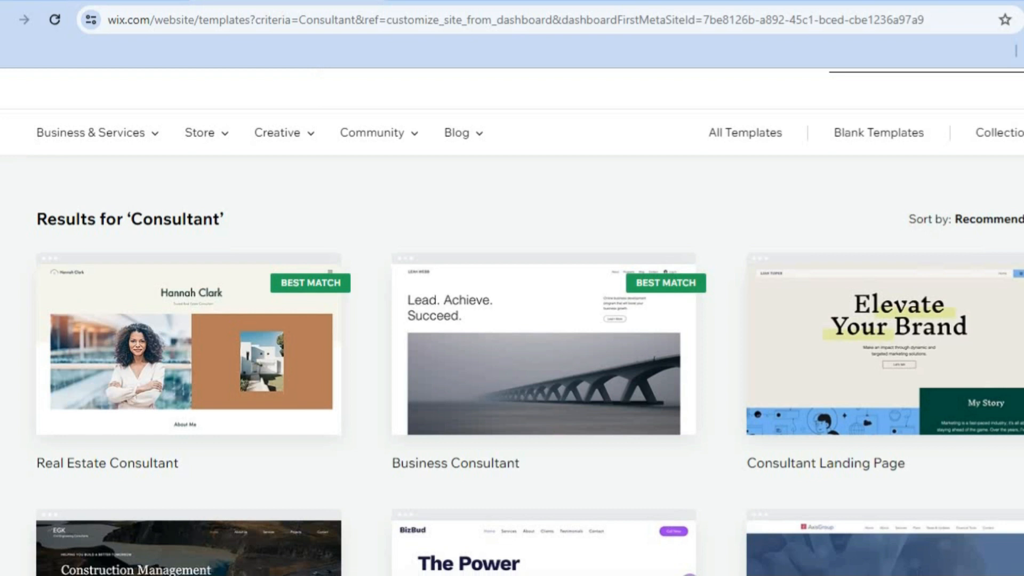
scroll(528, 342, down, 5)
scroll(528, 342, down, 7)
scroll(528, 341, down, 5)
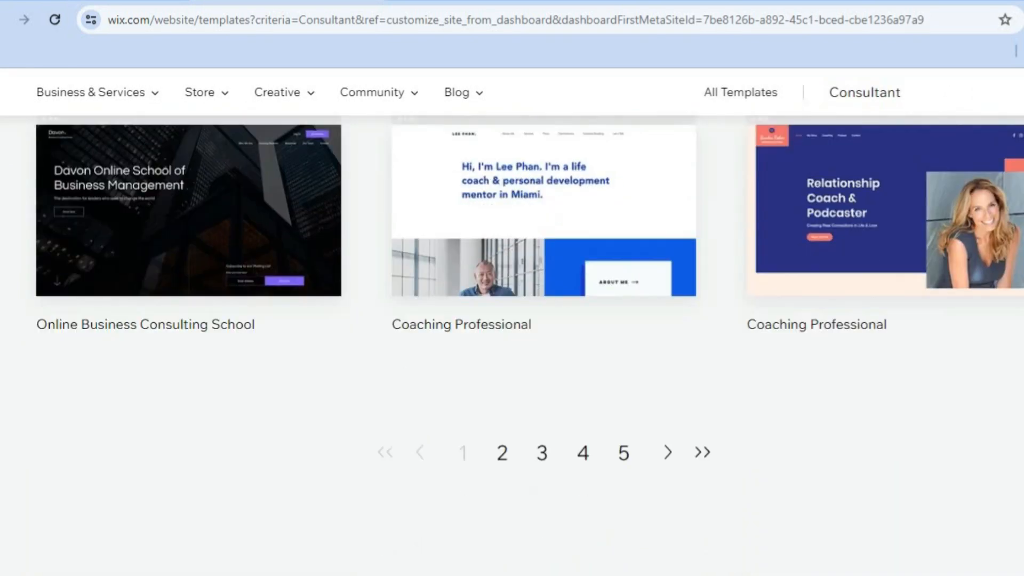
scroll(528, 293, up, 3)
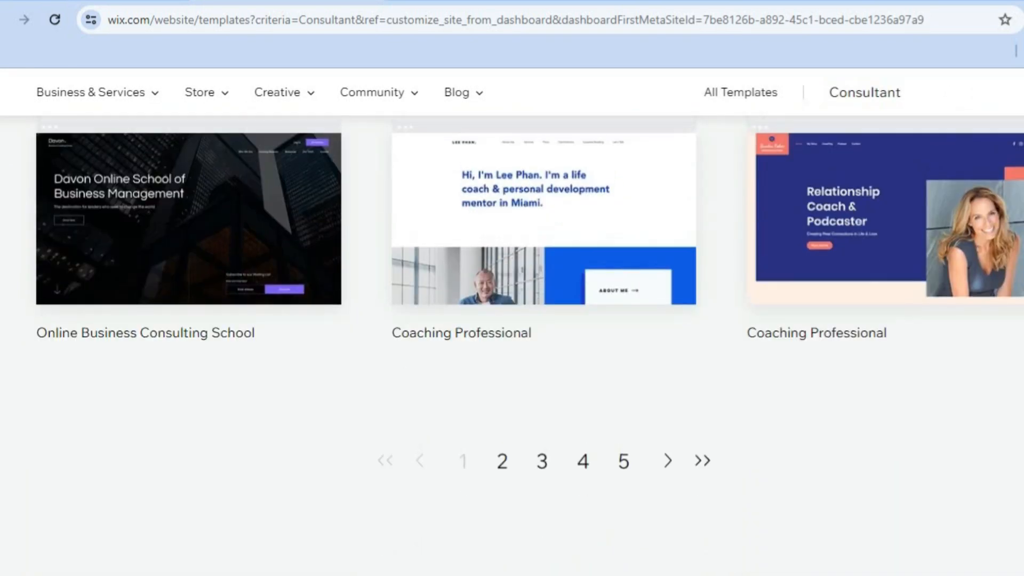
scroll(528, 342, up, 6)
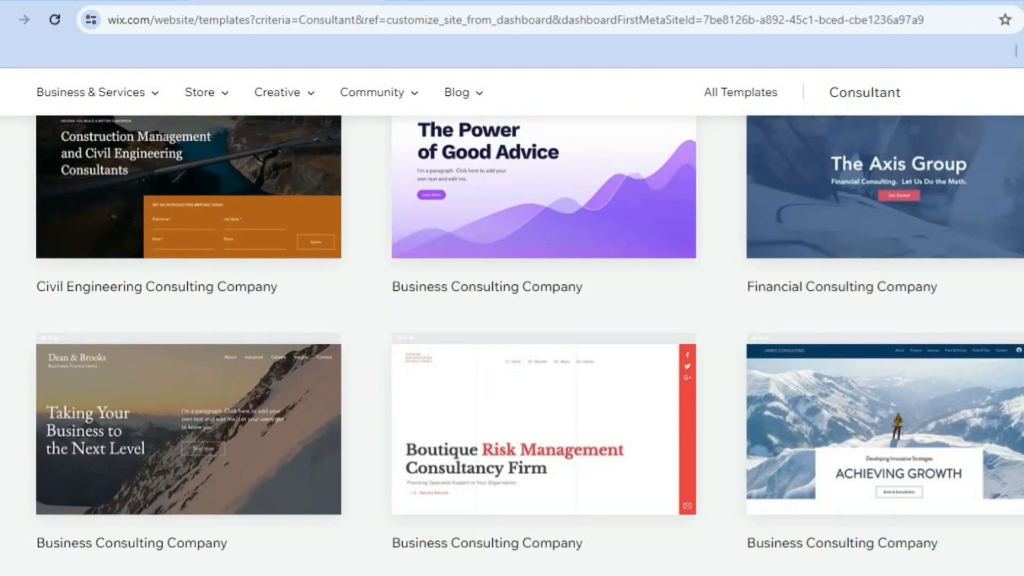
scroll(528, 341, up, 3)
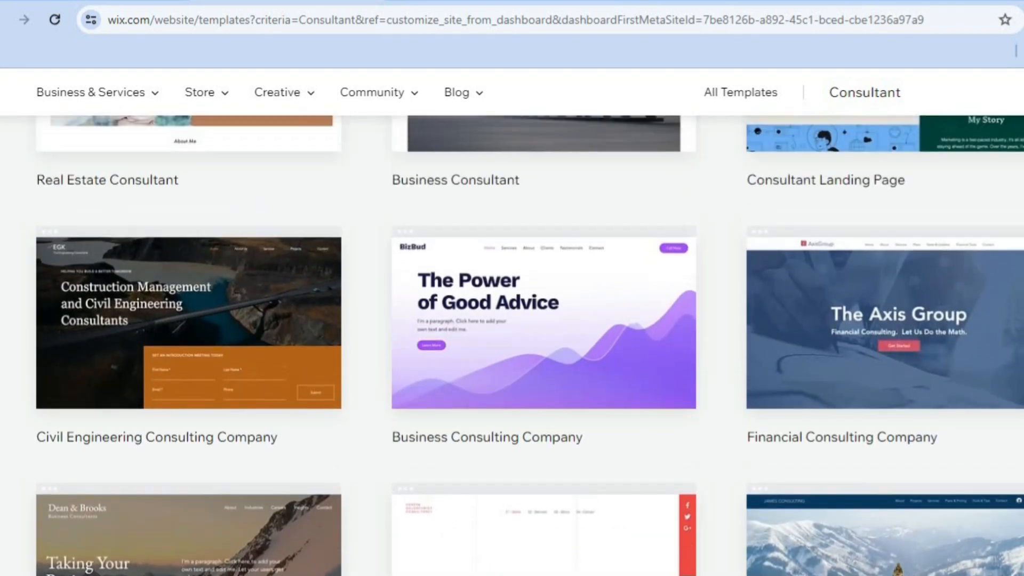
scroll(528, 341, up, 6)
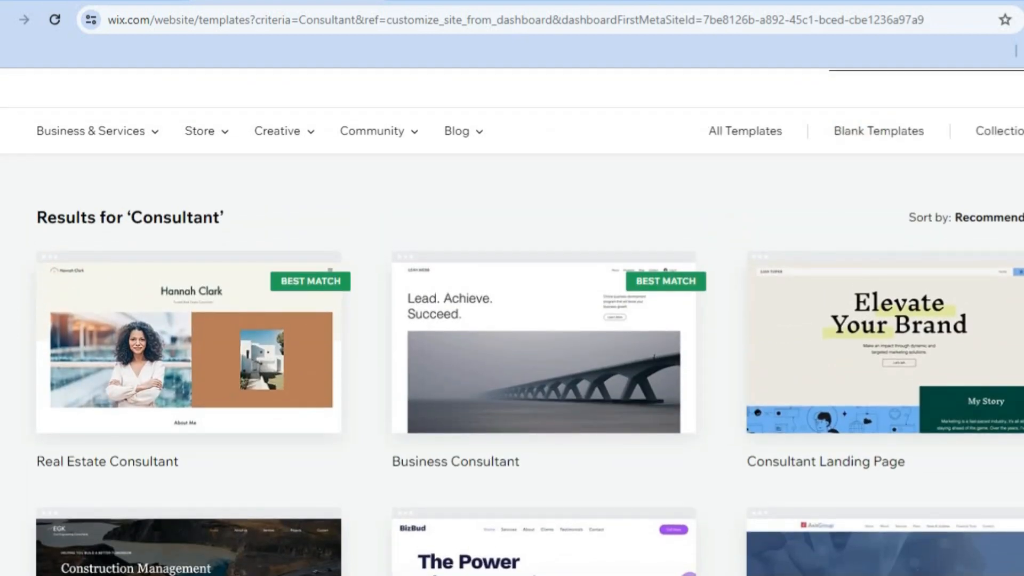
Open the Business Consultant template for editing and dismiss the AI site content writer.
mouse_move(672, 409)
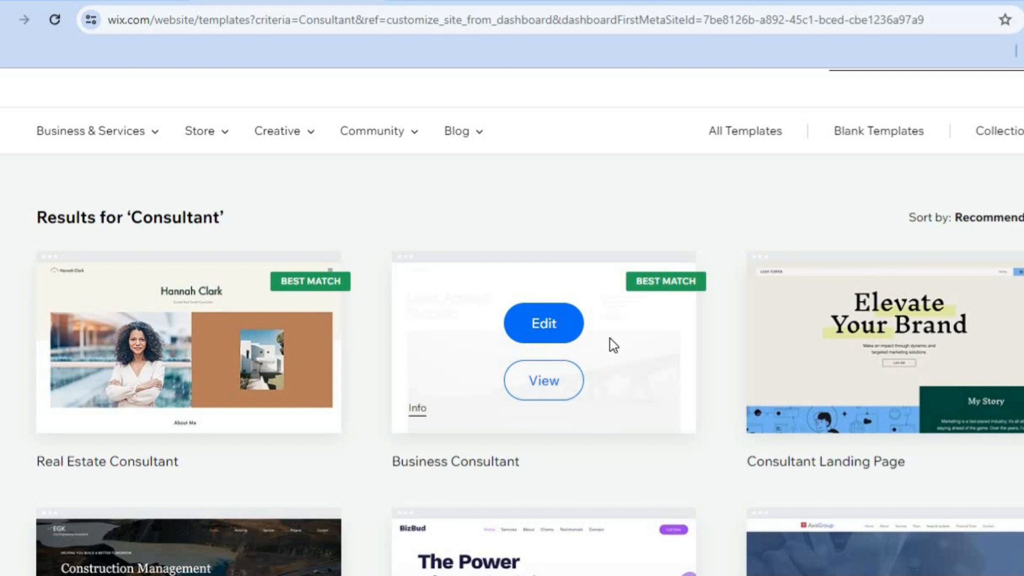
click(561, 323)
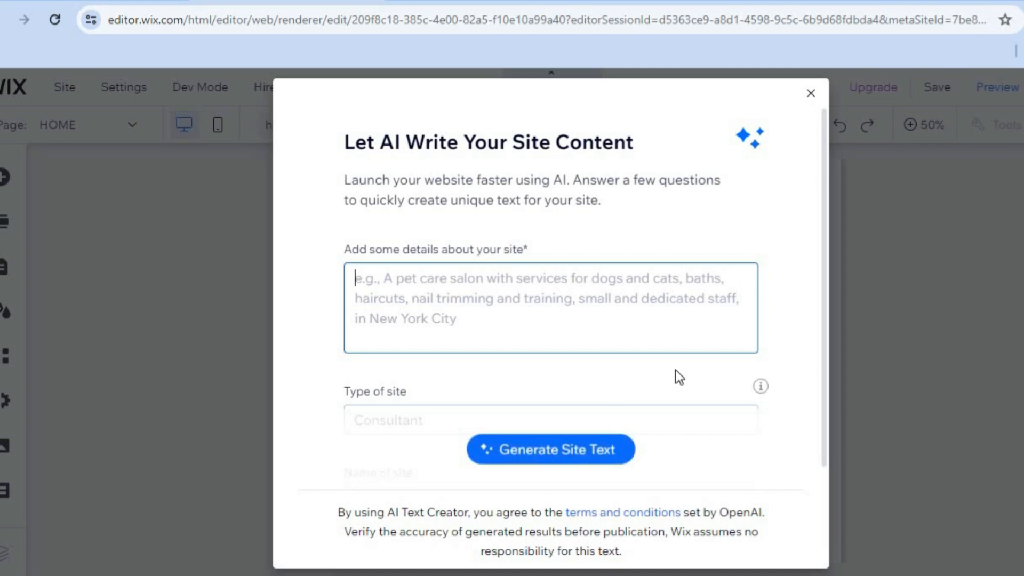
click(815, 94)
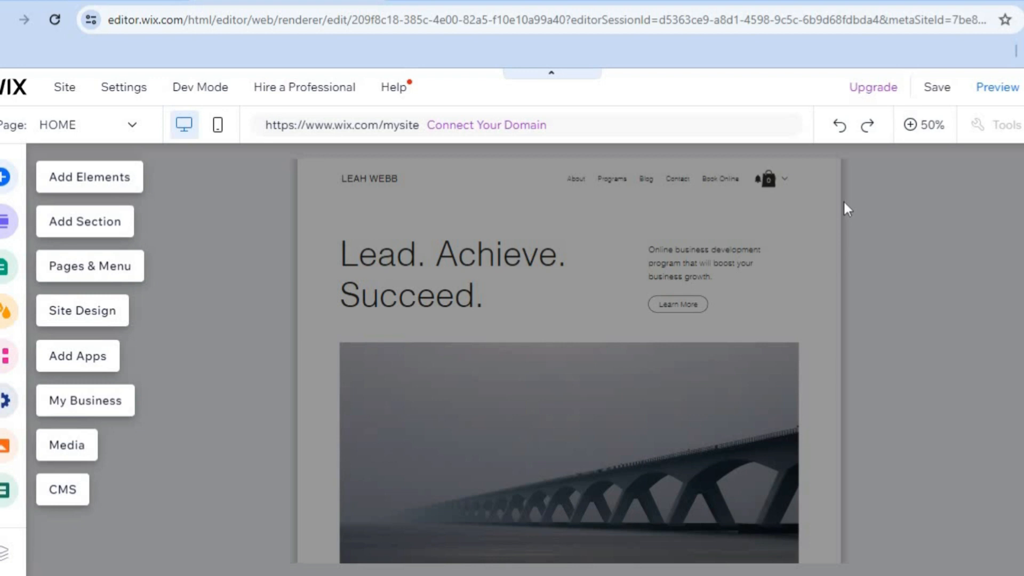
Set the editor zoom to 100% and look over the home page's header, welcome text and banner image.
click(926, 128)
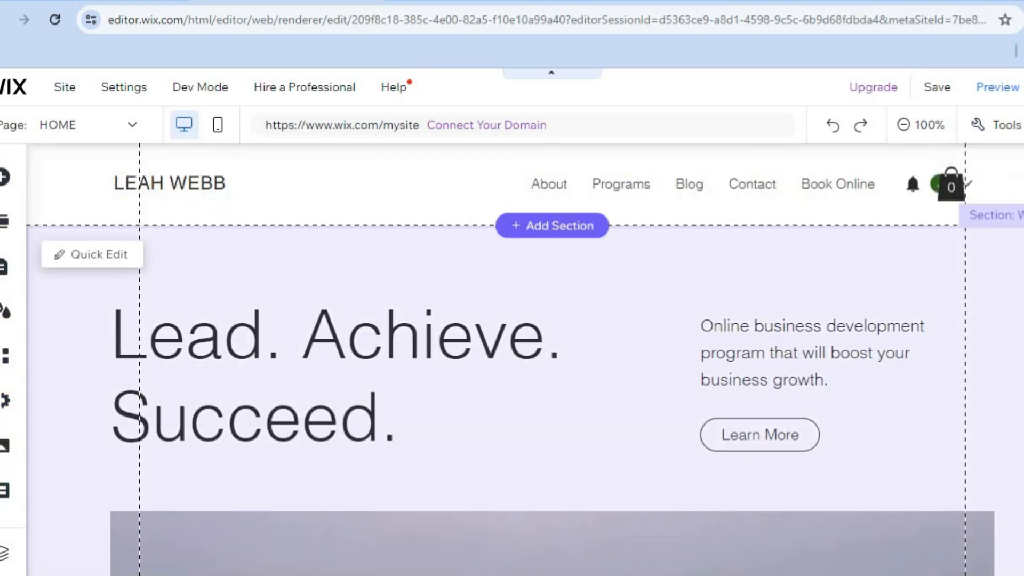
scroll(525, 359, down, 10)
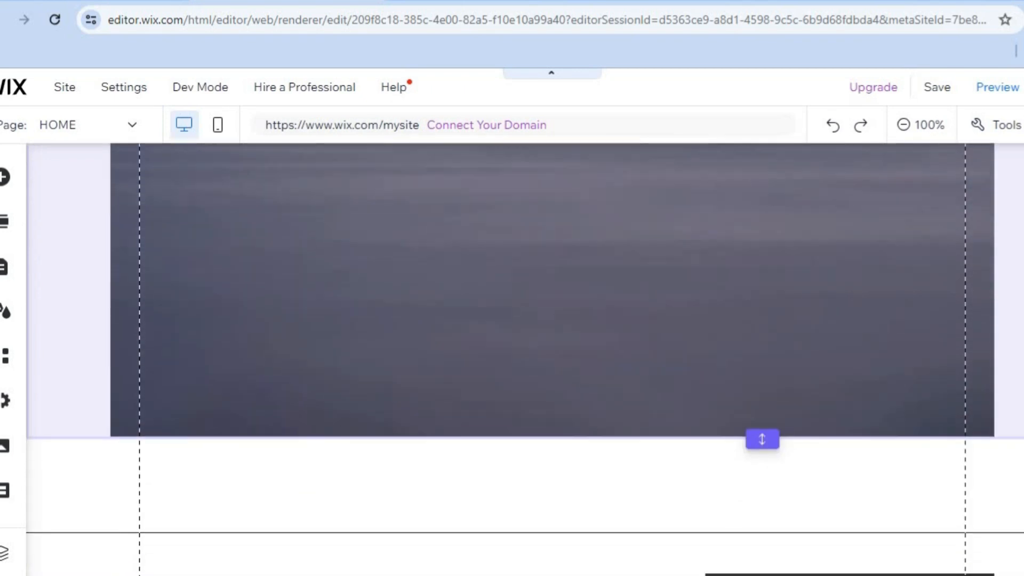
scroll(525, 359, up, 10)
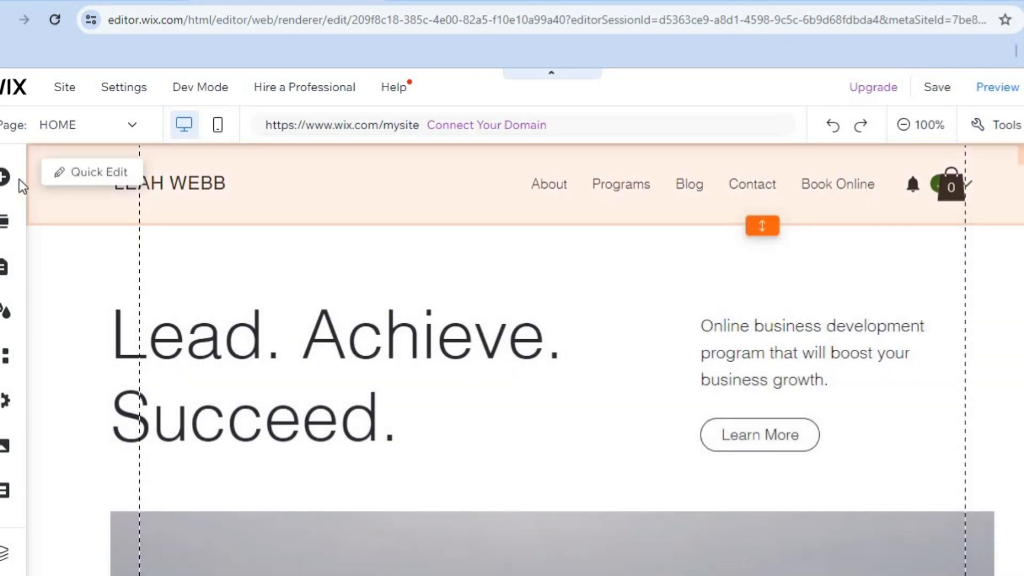
Browse the elements that can be added to the page, including the Contact & Forms and Decorative categories.
click(6, 179)
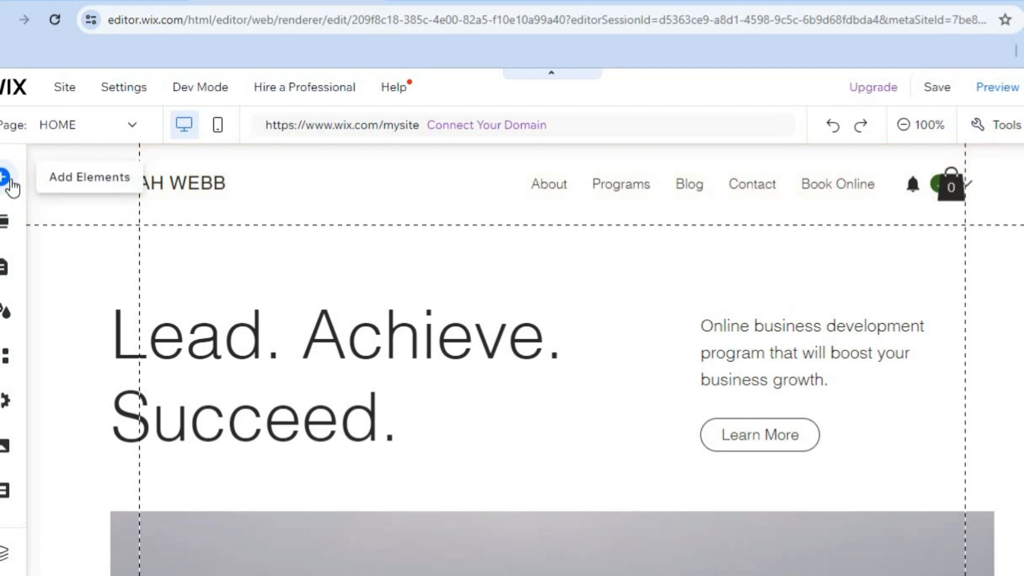
click(11, 182)
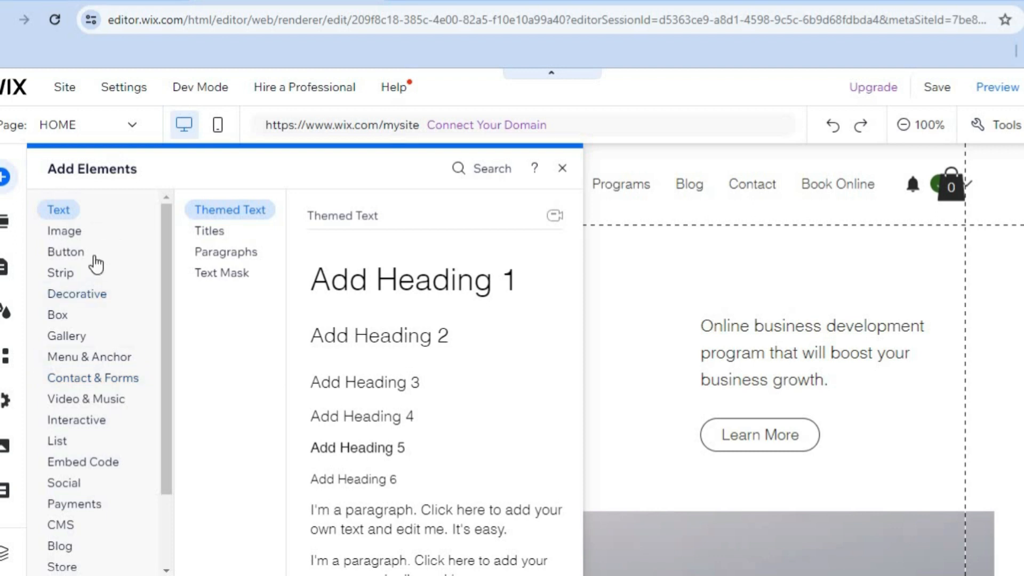
click(119, 377)
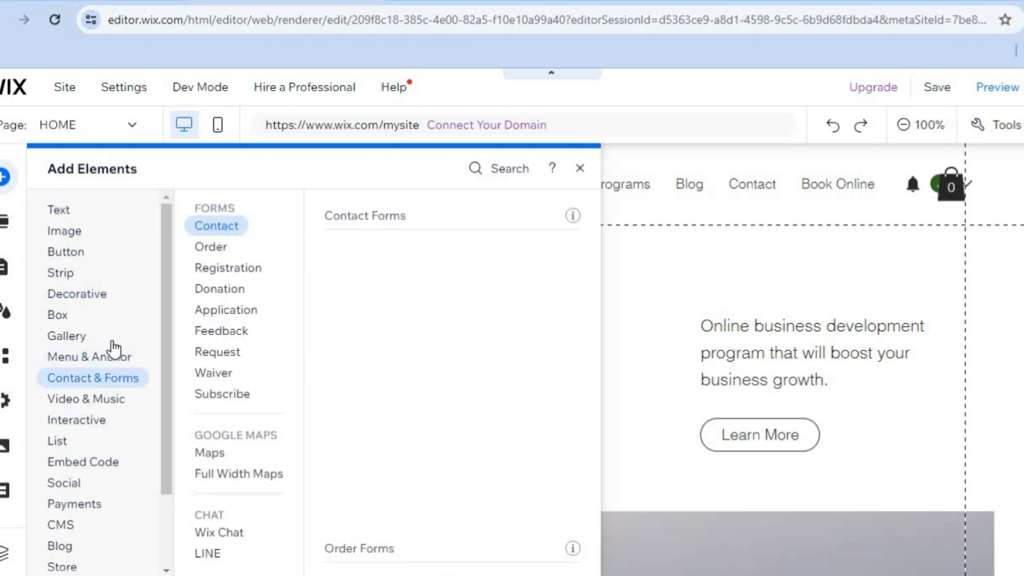
click(106, 297)
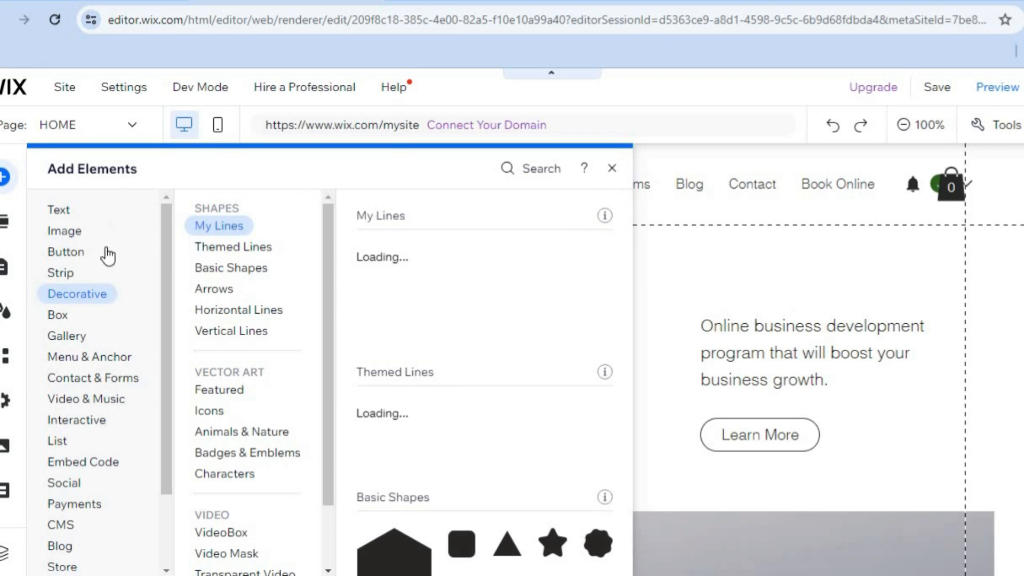
click(618, 169)
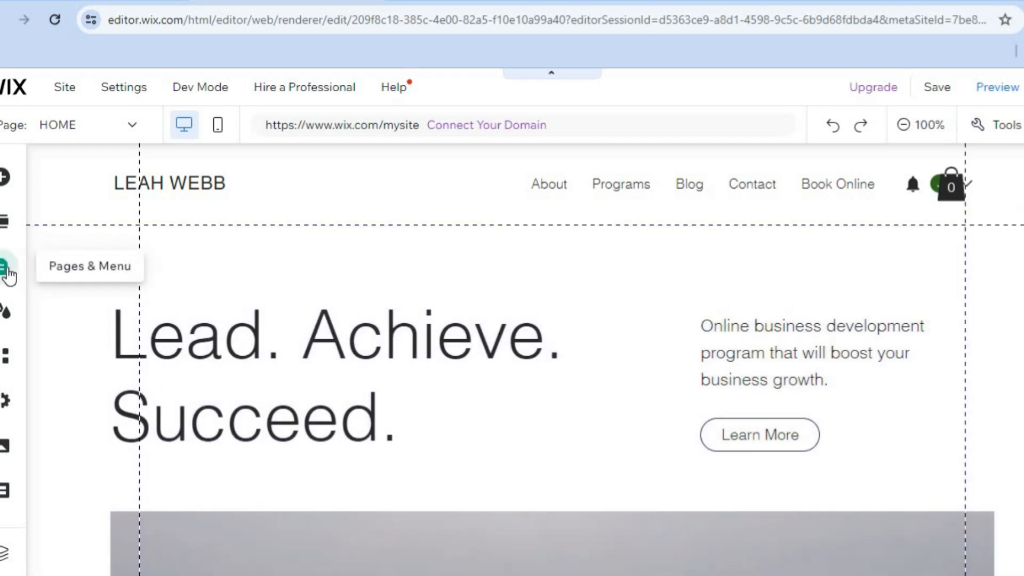
Review the site menu's pages and the Services, Projects and Store options offered for adding a new page.
click(7, 270)
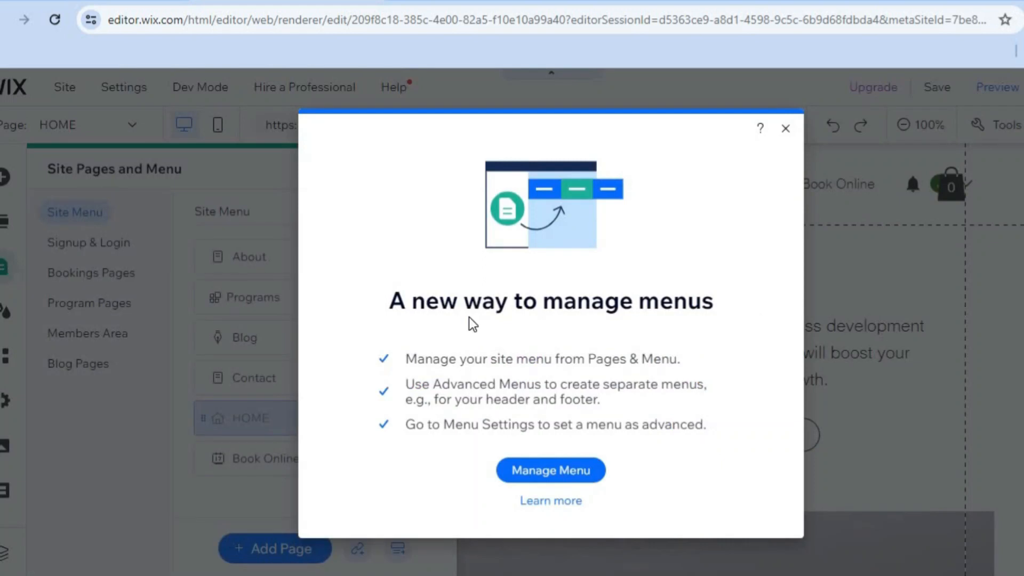
click(785, 129)
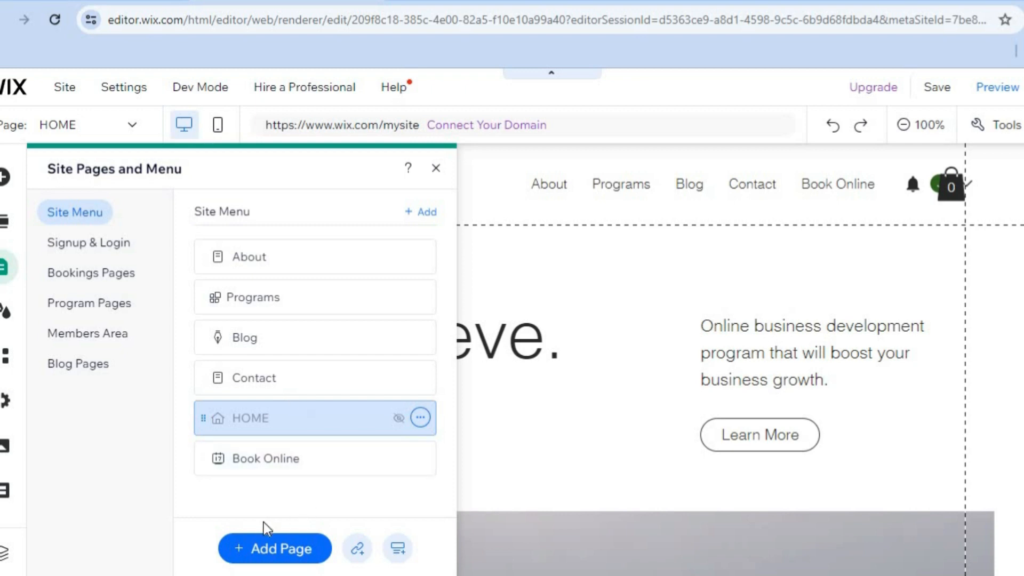
click(272, 549)
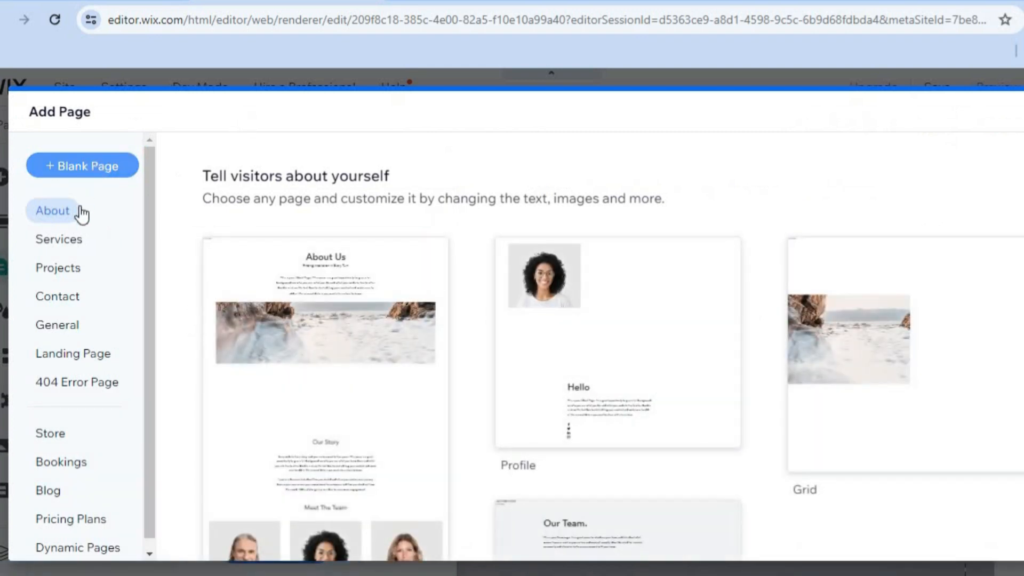
click(72, 245)
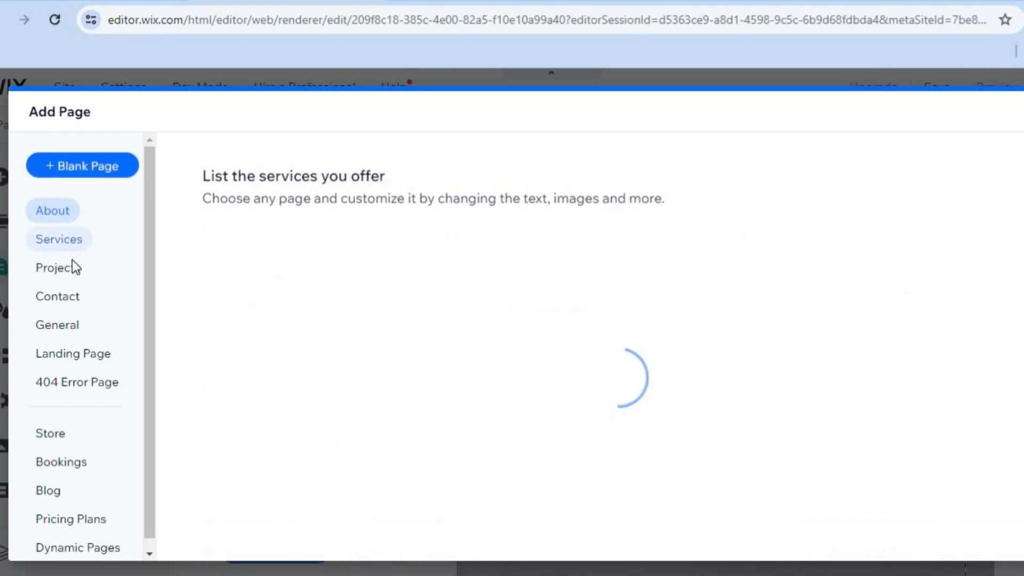
click(71, 266)
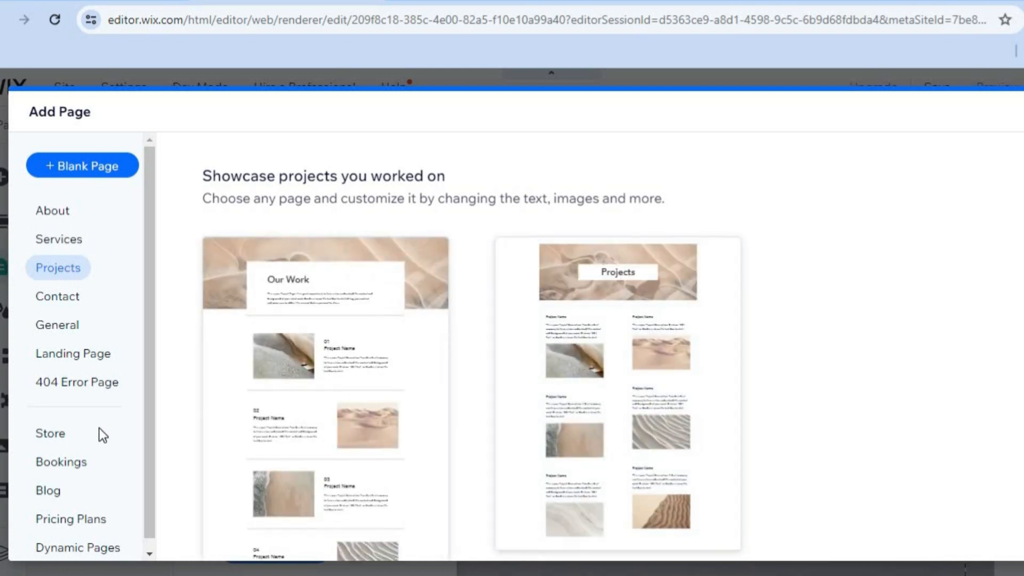
click(49, 439)
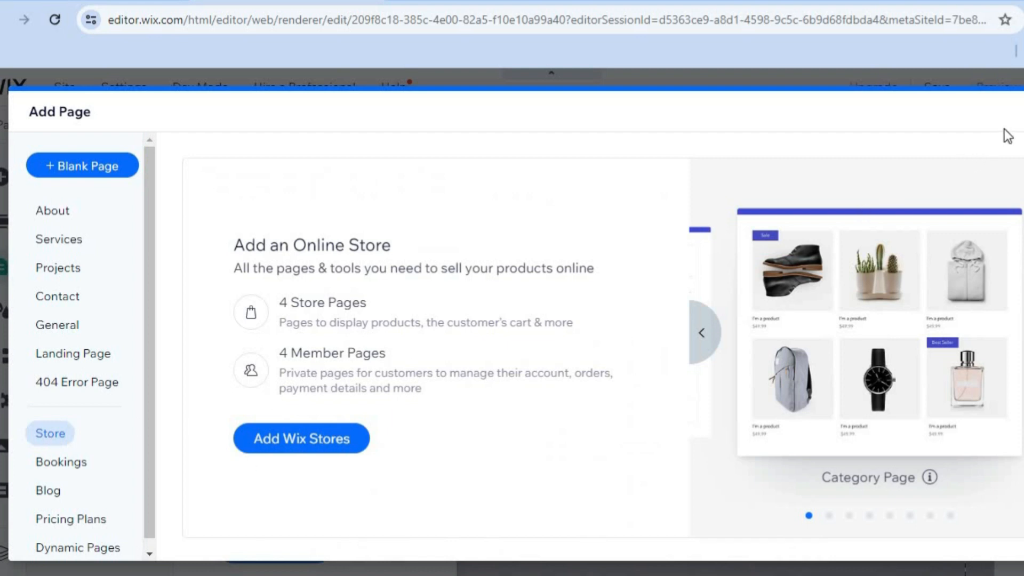
click(1023, 112)
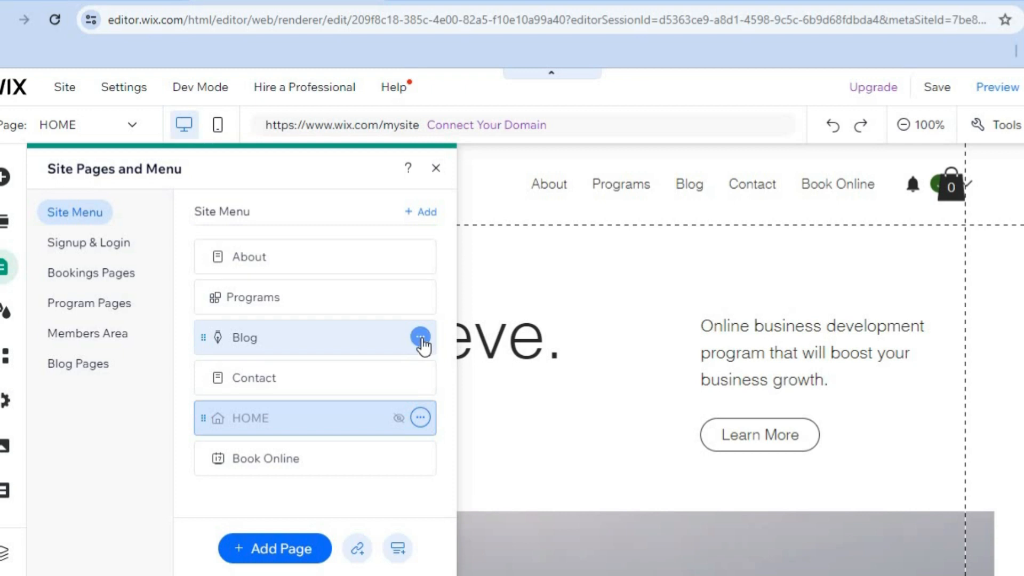
Check the management options available for the Blog page and close the site pages list.
click(421, 337)
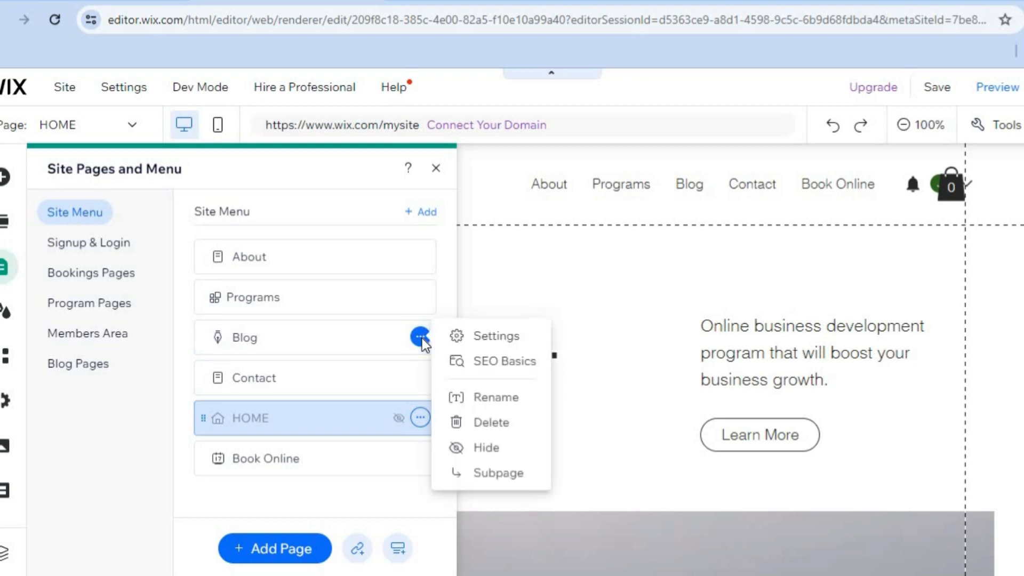
click(437, 171)
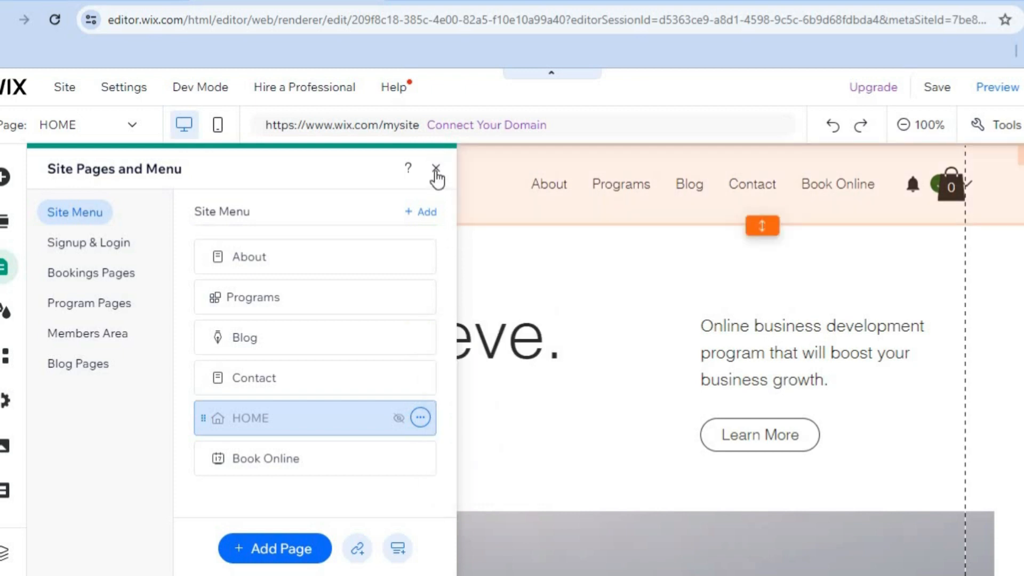
click(436, 170)
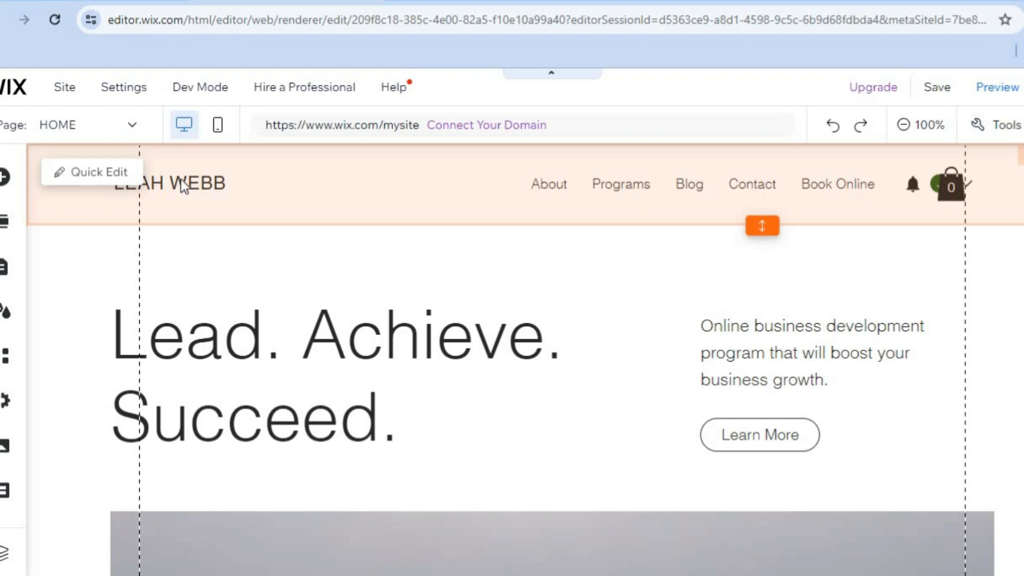
Replace the name in the site header with the consultant's first name using Quick Edit.
click(110, 172)
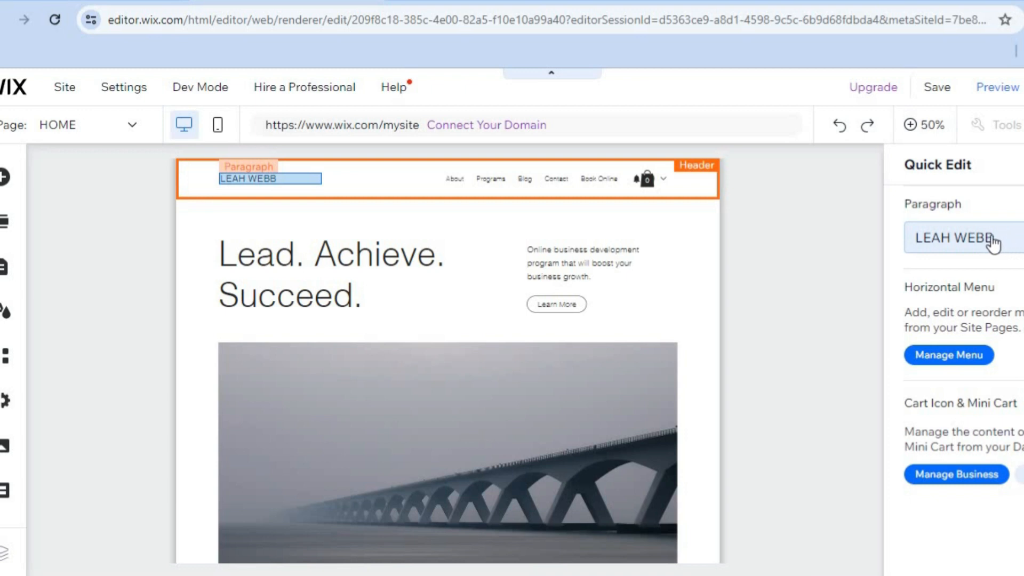
click(994, 242)
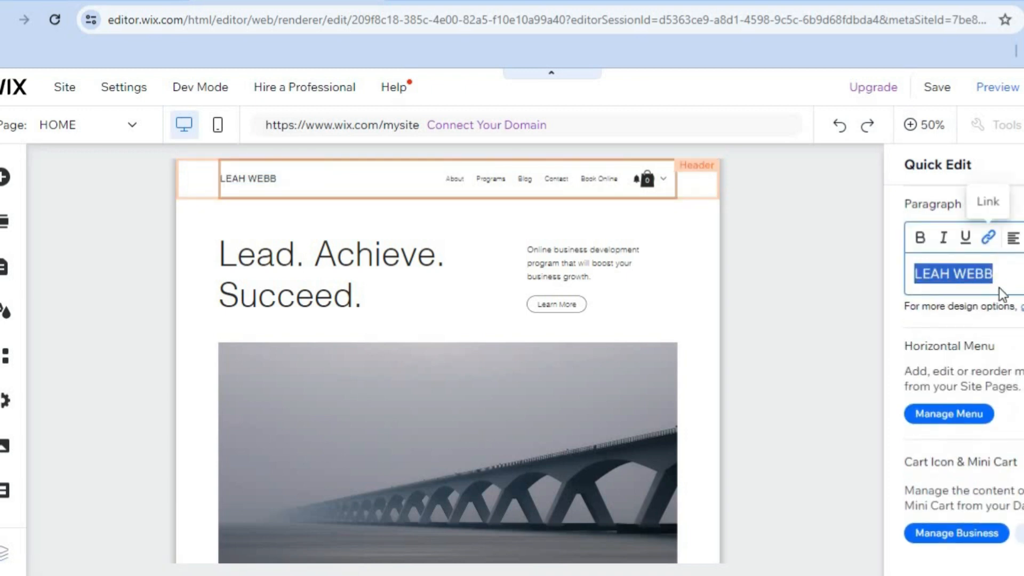
text(jas)
key(BackSpace)
key(BackSpace)
key(BackSpace)
text(Jason)
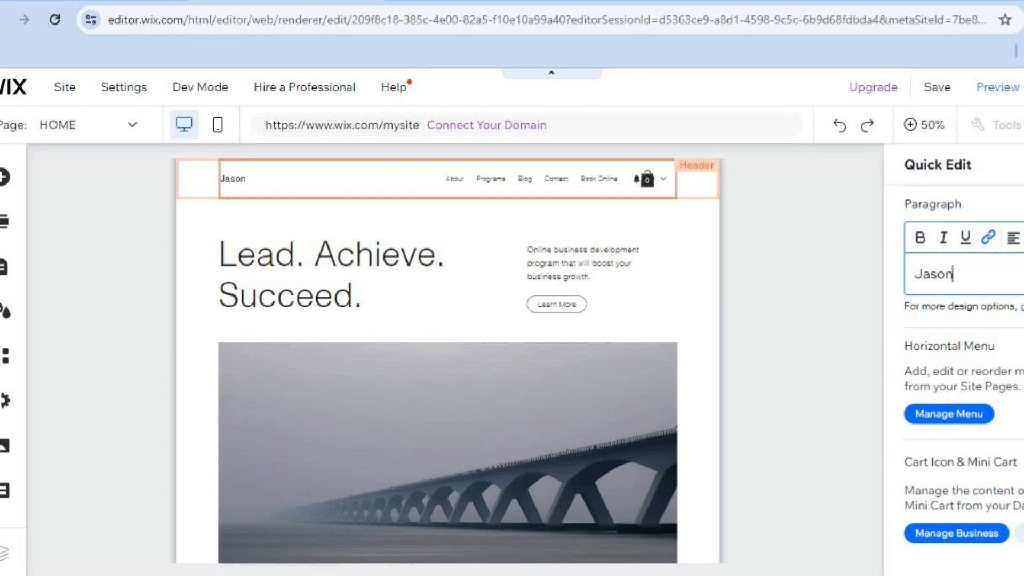
click(1023, 164)
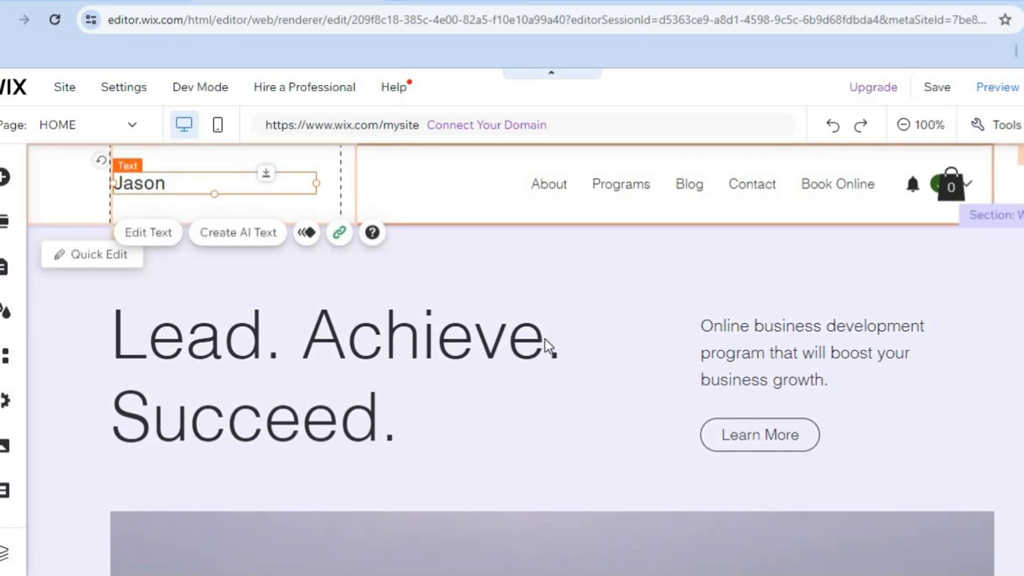
Review the welcome section's editable title, paragraph, button and strip background in Quick Edit, and close it.
click(437, 342)
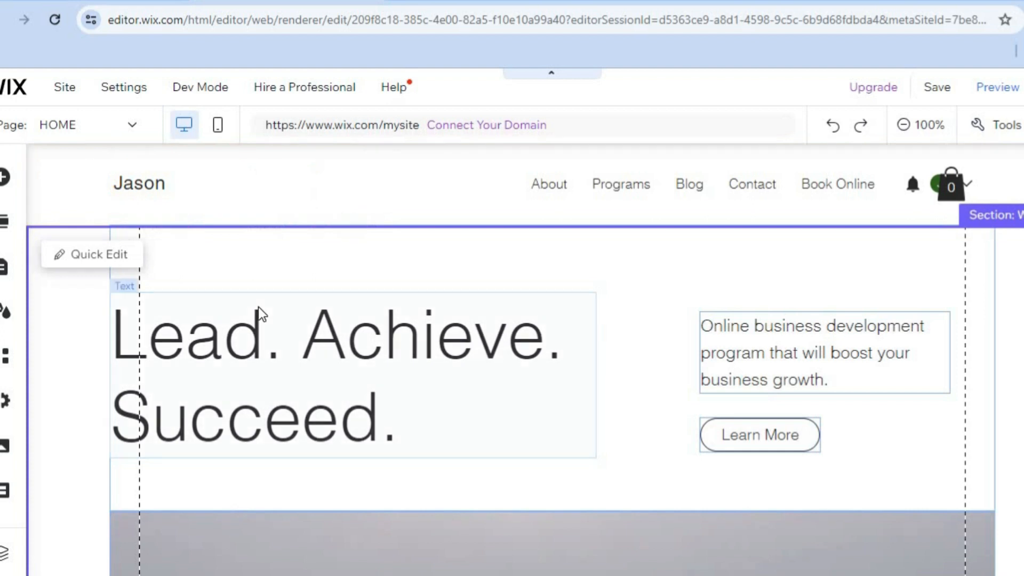
click(74, 257)
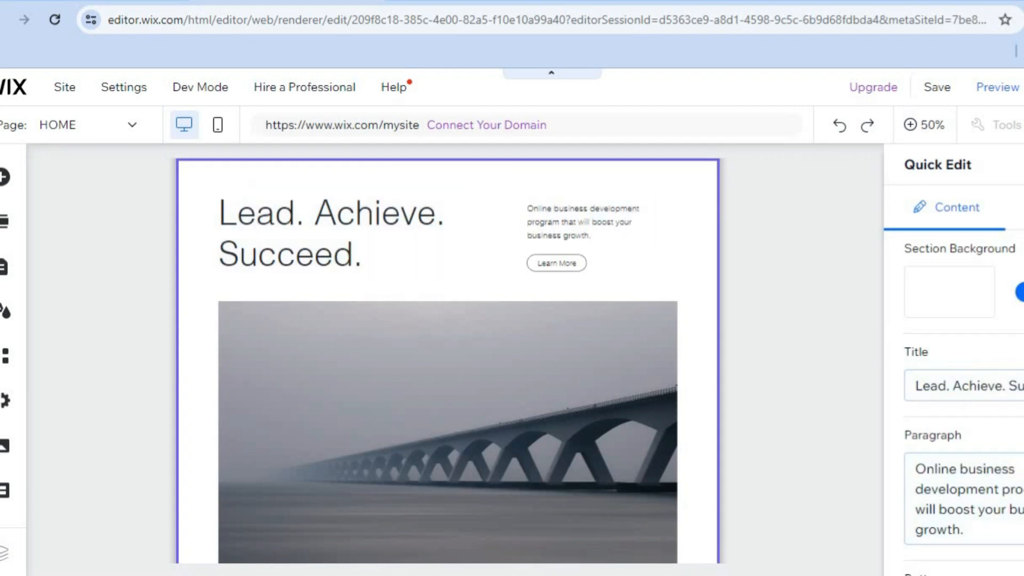
scroll(955, 373, down, 4)
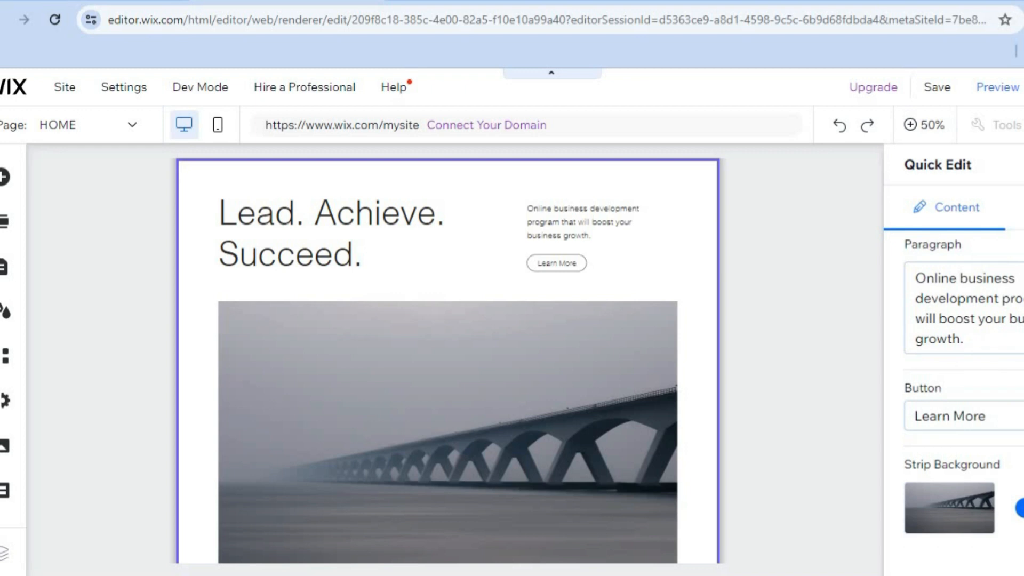
click(1022, 165)
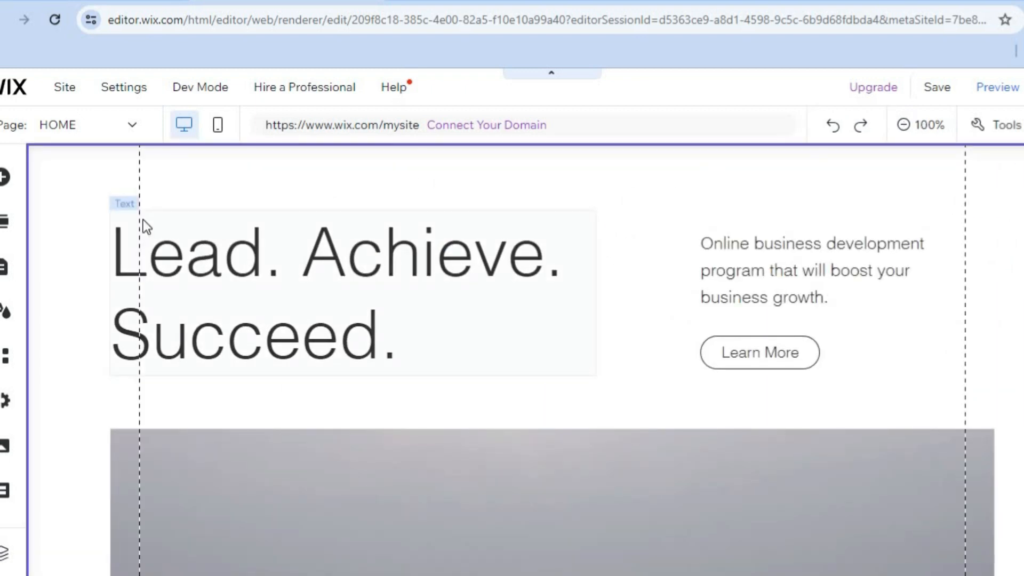
Switch to the Service Page under the bookings pages, review its layout through the upcoming sessions, and preview it.
click(115, 126)
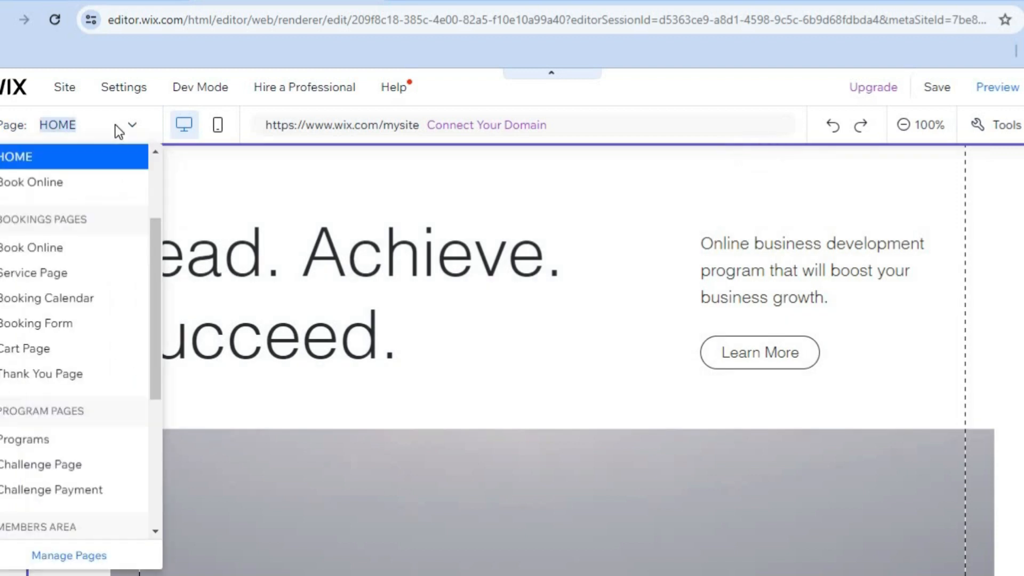
click(58, 271)
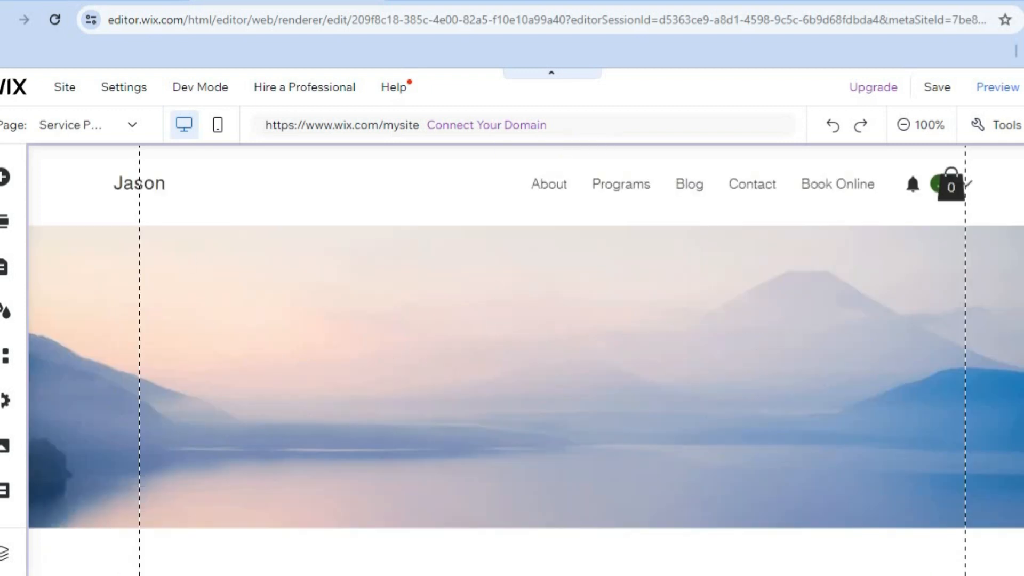
scroll(526, 360, down, 3)
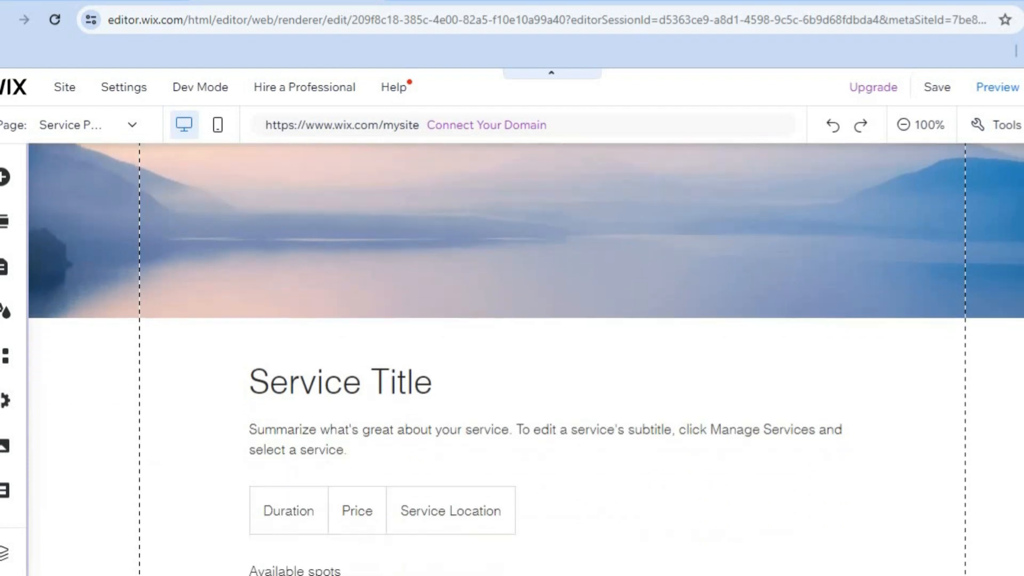
scroll(526, 360, down, 4)
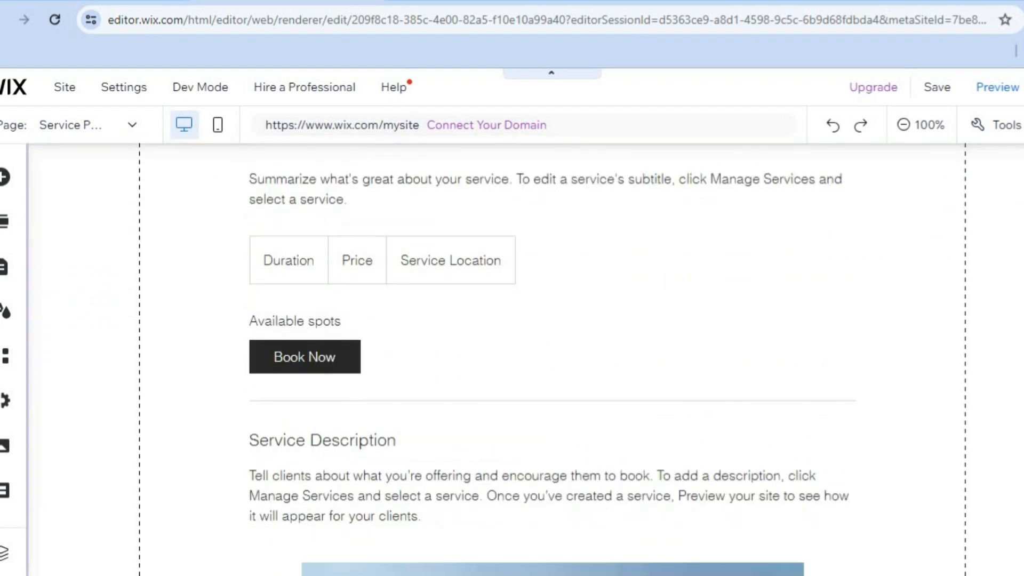
scroll(553, 359, down, 8)
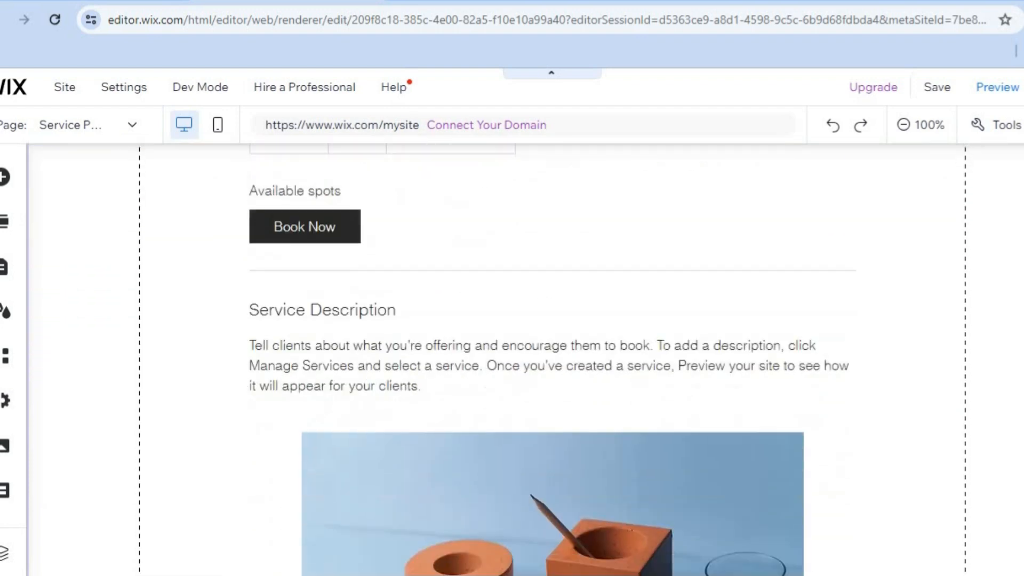
scroll(553, 359, up, 15)
scroll(553, 359, down, 3)
scroll(553, 359, down, 10)
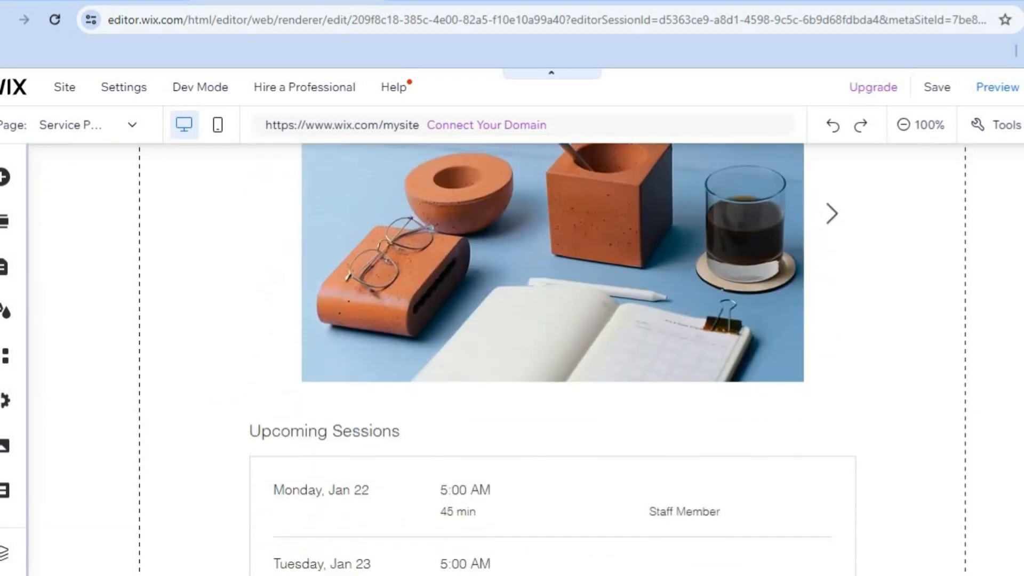
scroll(553, 359, down, 5)
scroll(552, 359, up, 18)
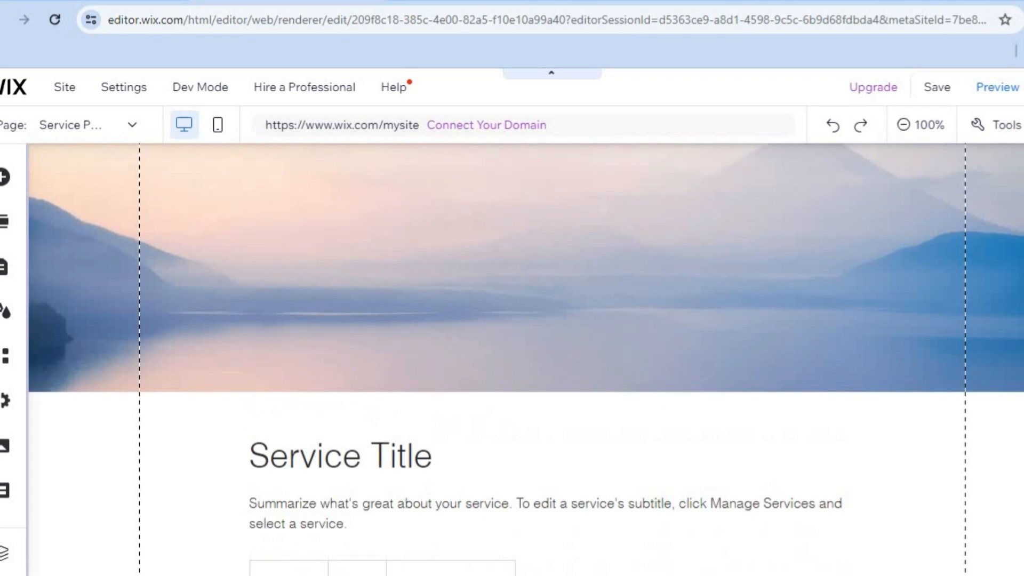
scroll(553, 360, up, 3)
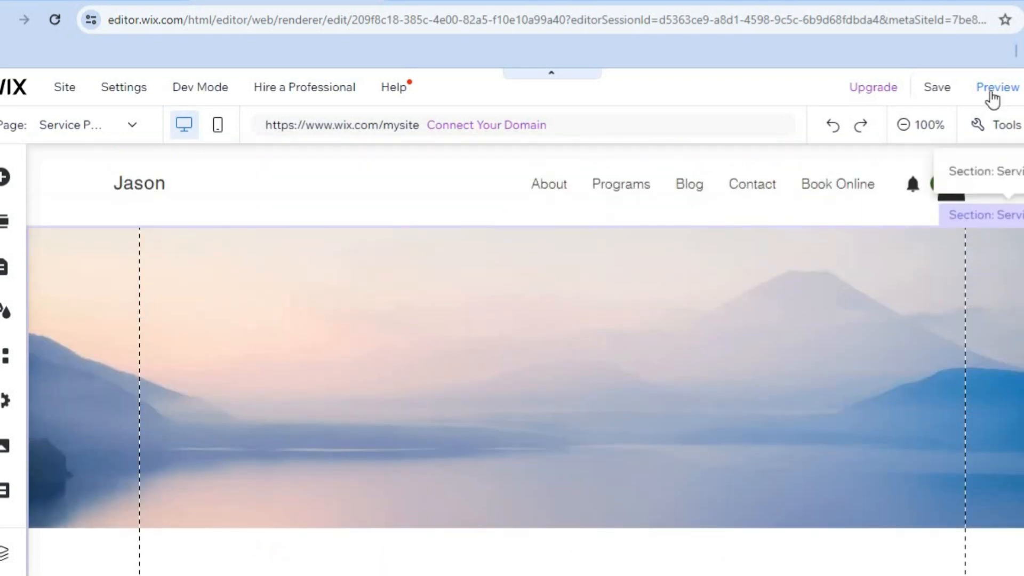
click(991, 90)
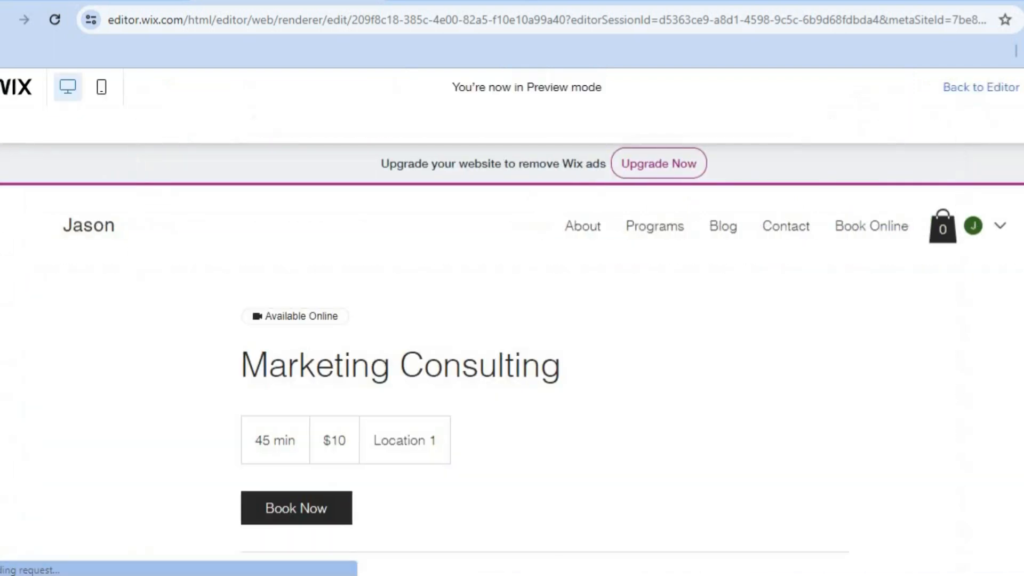
Review the previewed Marketing Consulting service page down to its contact details and start booking the service.
scroll(512, 342, down, 5)
scroll(512, 342, up, 3)
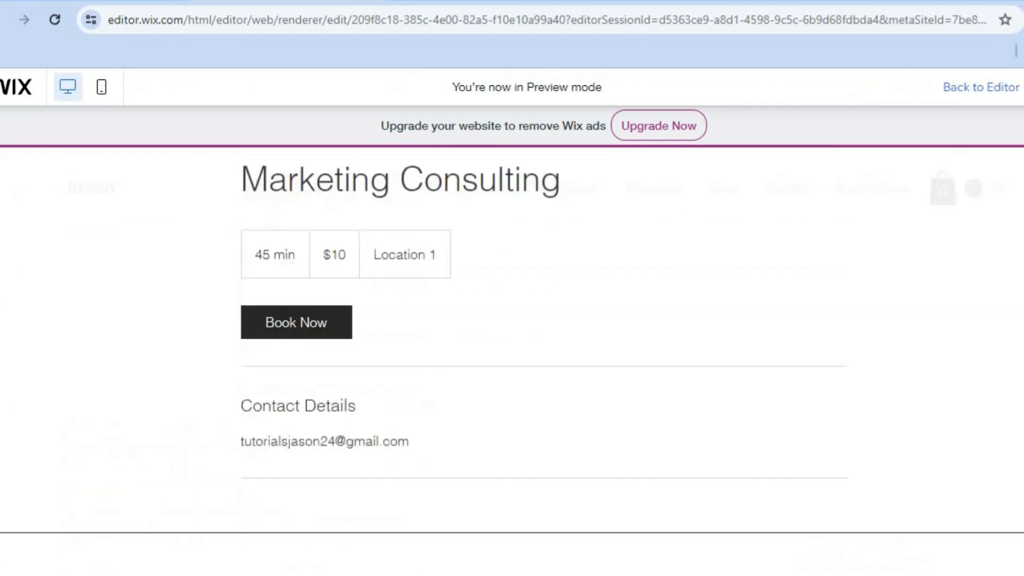
scroll(512, 341, up, 1)
click(322, 392)
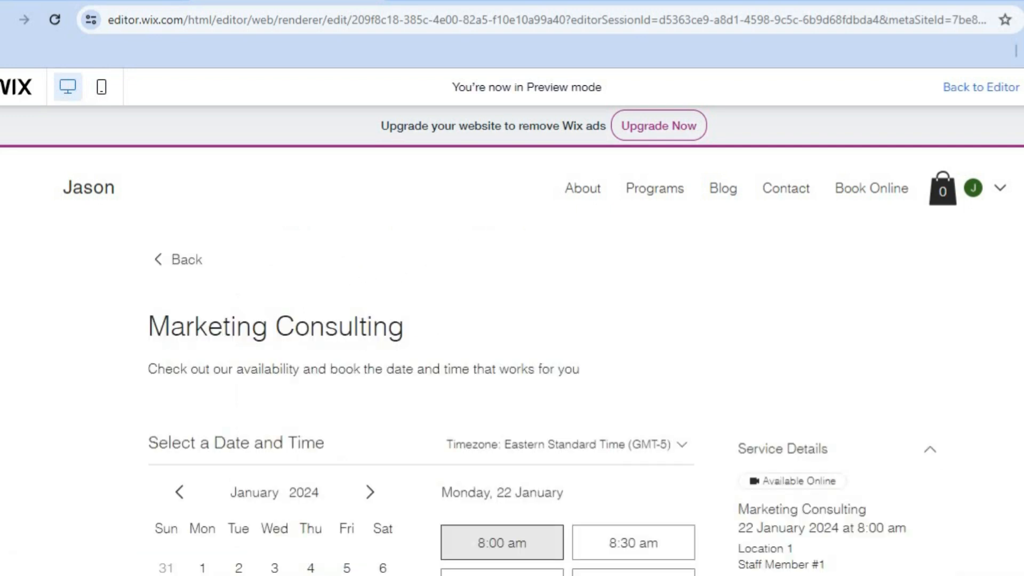
Choose 30 January 2024 at 10:00 am for the consulting session, try to proceed with the booking, and dismiss the upgrade dialog.
scroll(512, 373, down, 5)
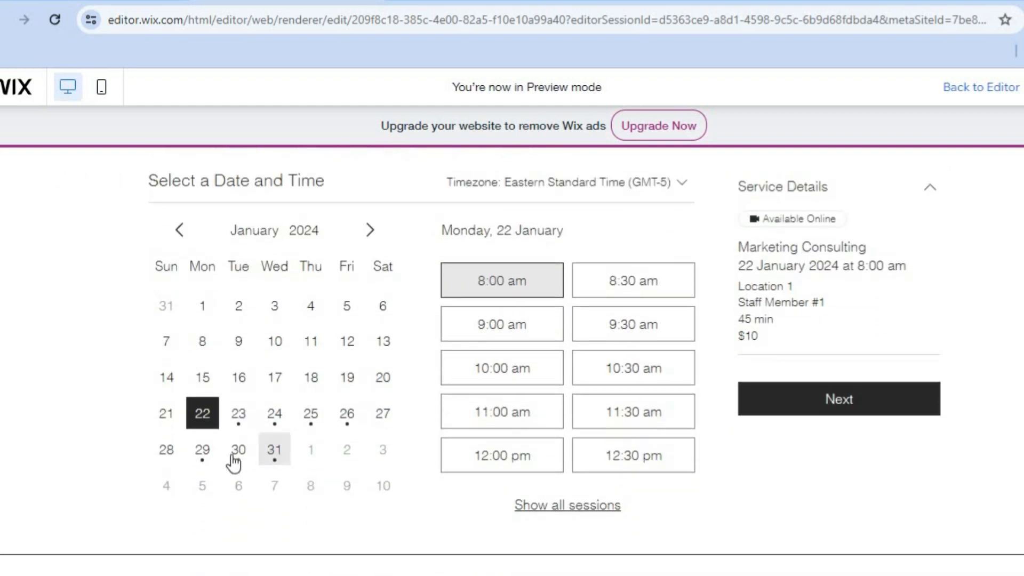
click(236, 459)
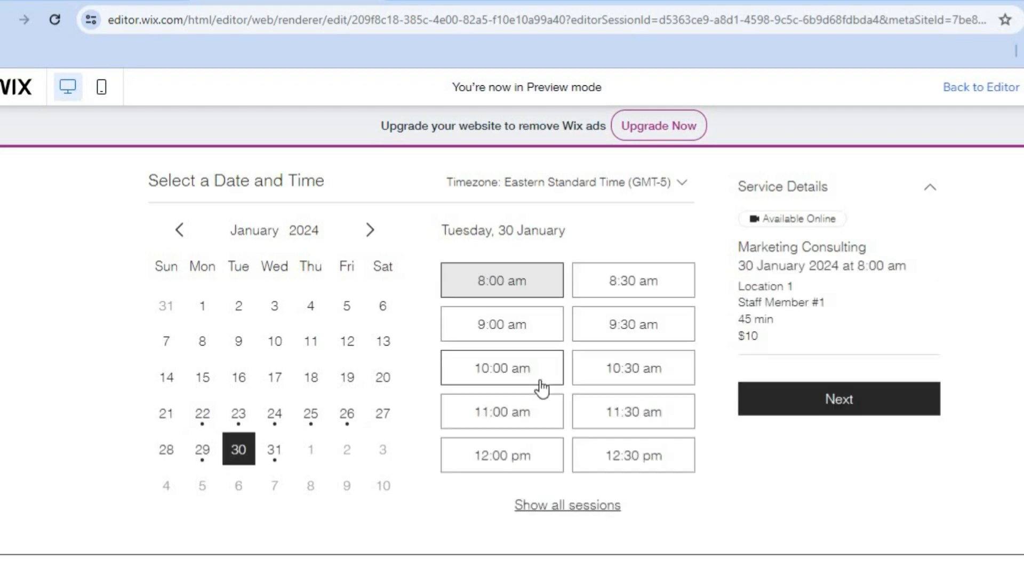
click(511, 379)
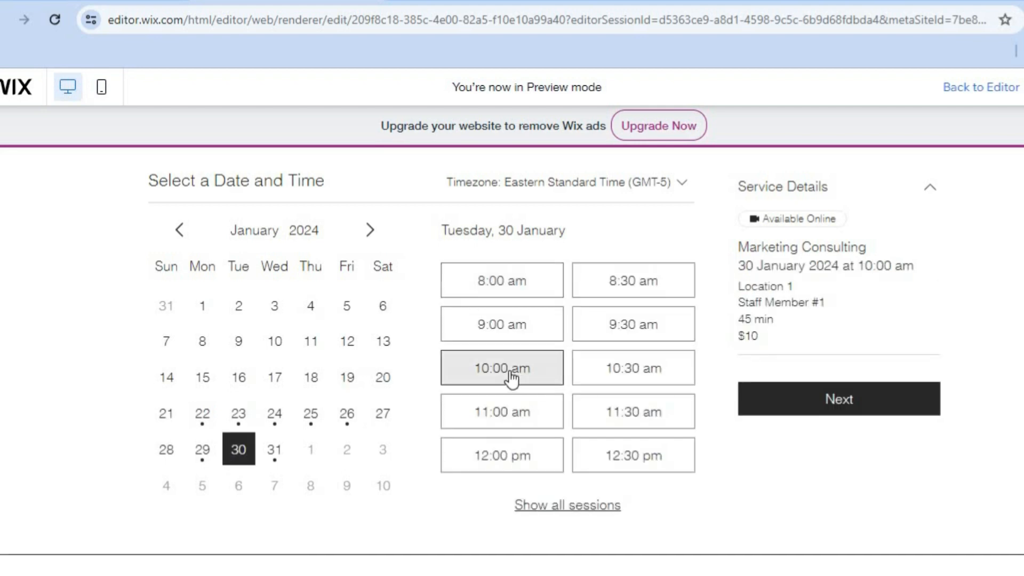
click(828, 415)
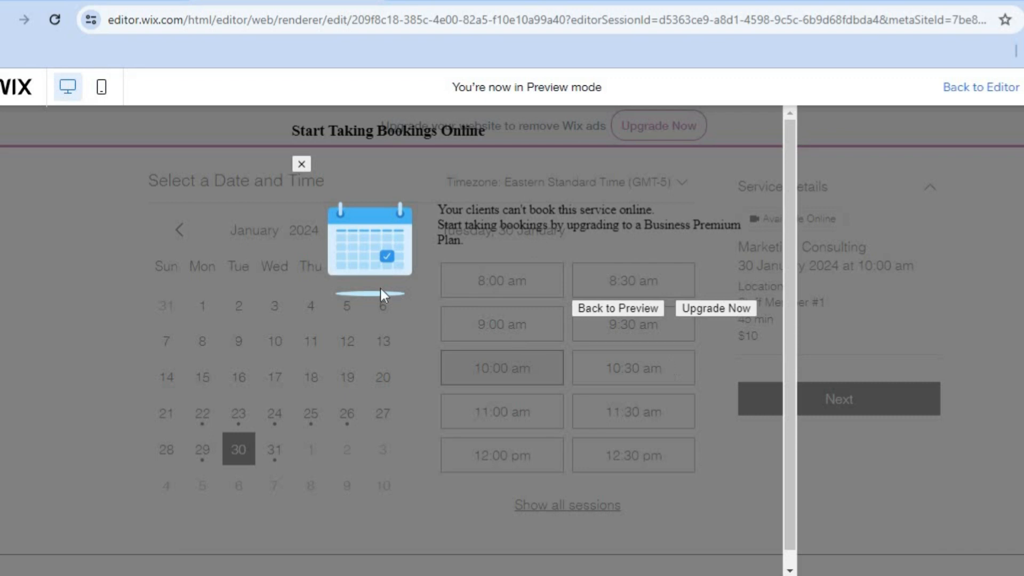
click(302, 163)
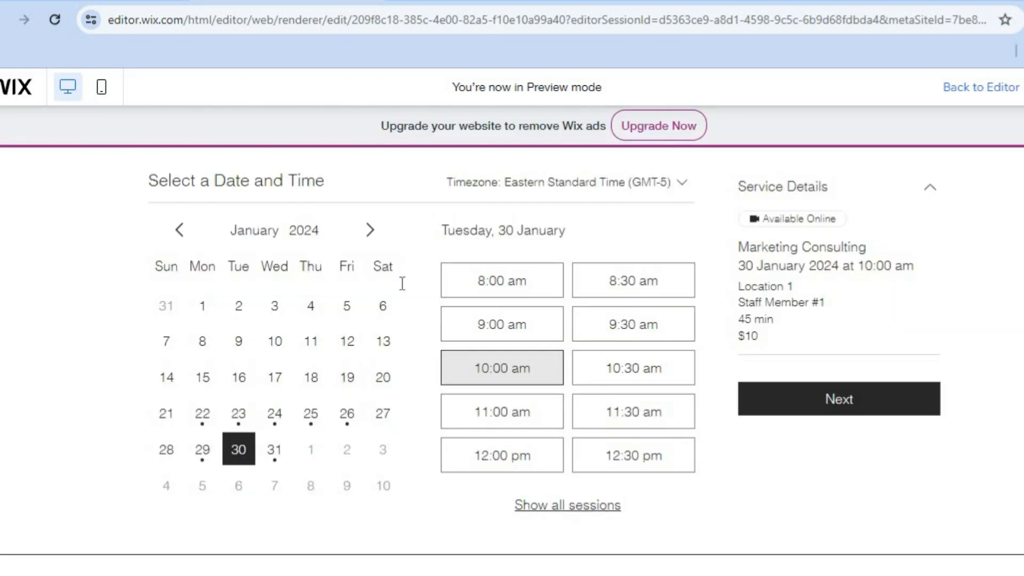